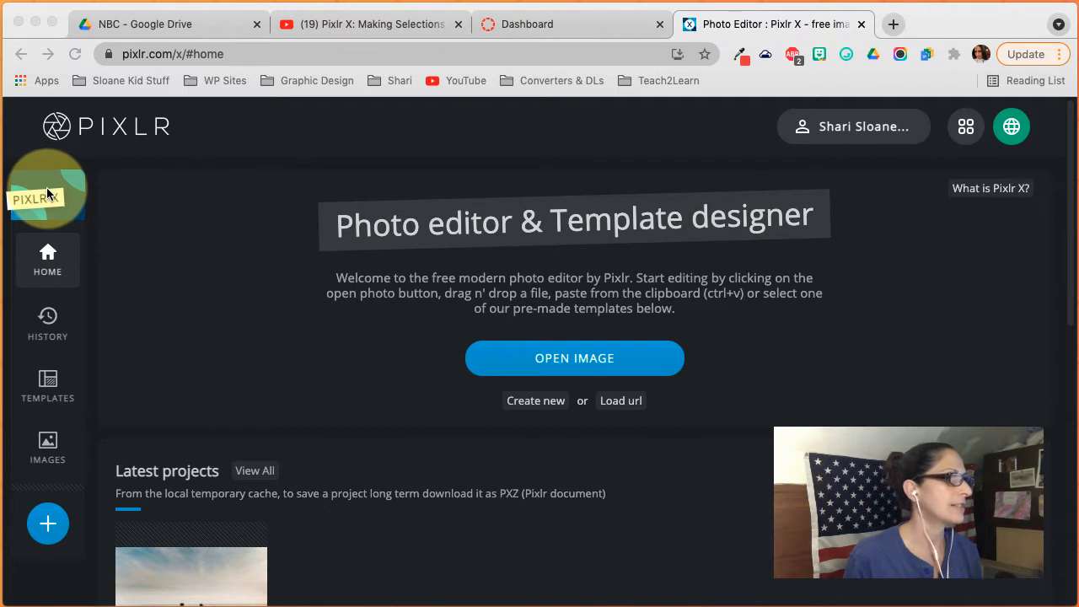
- Open the first apple-blur-bright JPG from the New Download Folder, pre-resized to Full HD at 1920 x 1440
{"action": "left_click", "coordinate": [569, 364]}
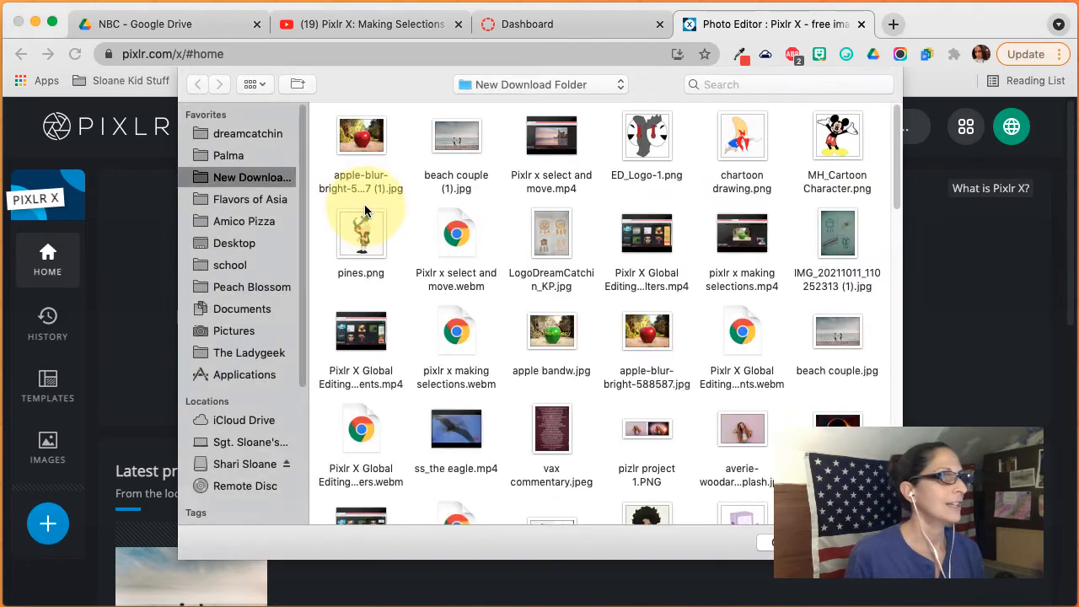
{"action": "left_click", "coordinate": [354, 135]}
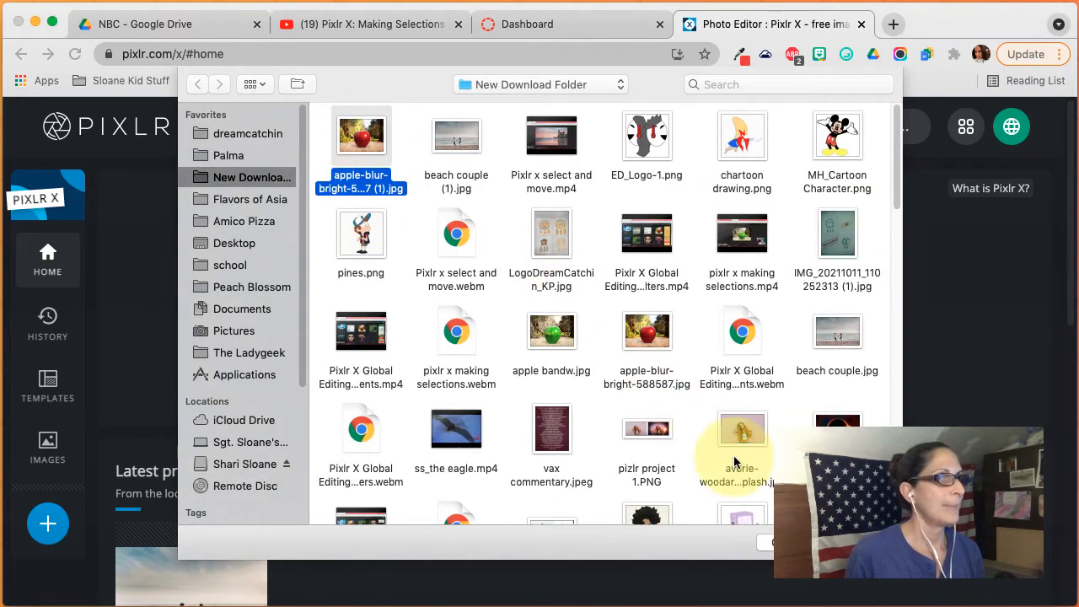
{"action": "left_click", "coordinate": [858, 542]}
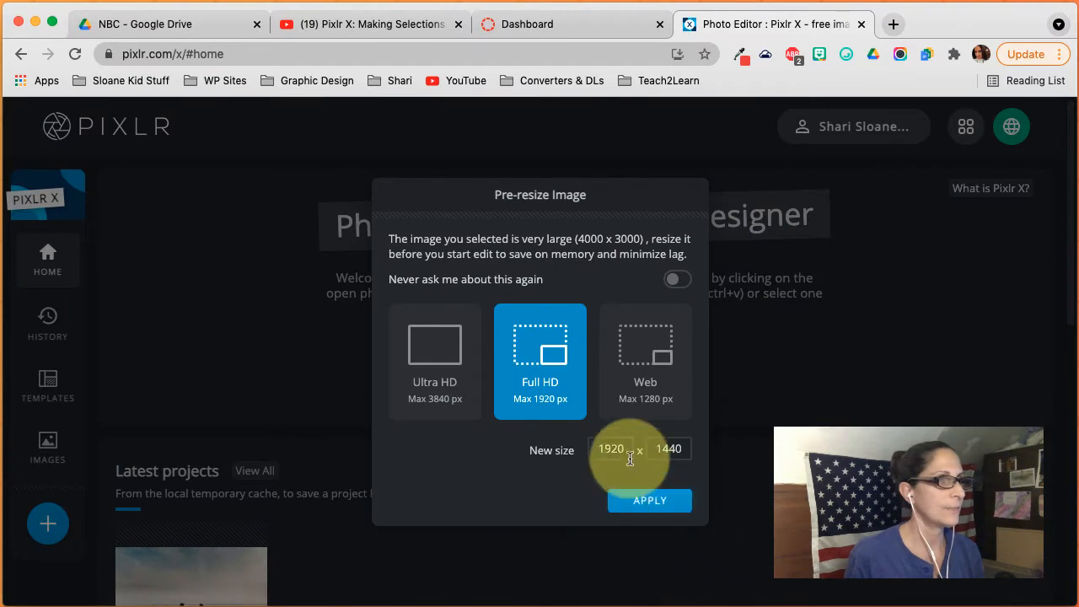
{"action": "left_click", "coordinate": [650, 506]}
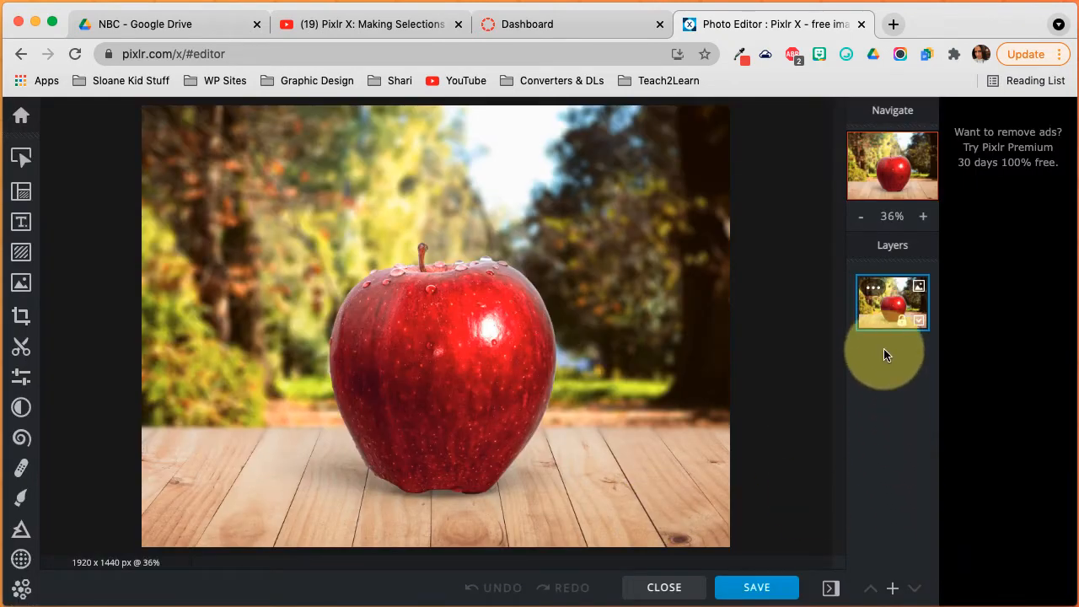
- Duplicate the Background layer
{"action": "left_click", "coordinate": [873, 288]}
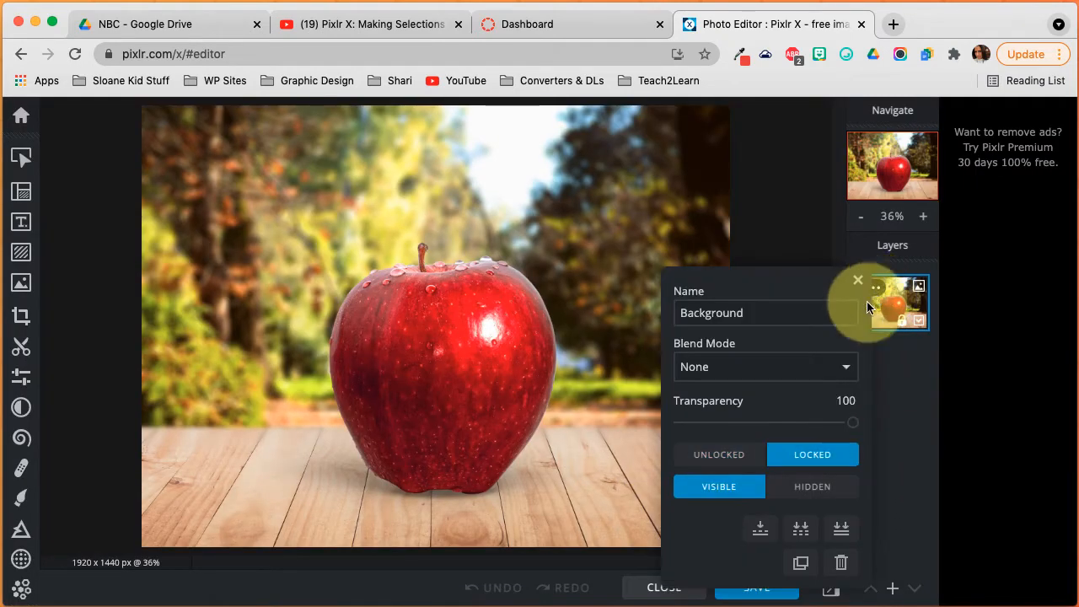
{"action": "left_click", "coordinate": [801, 561]}
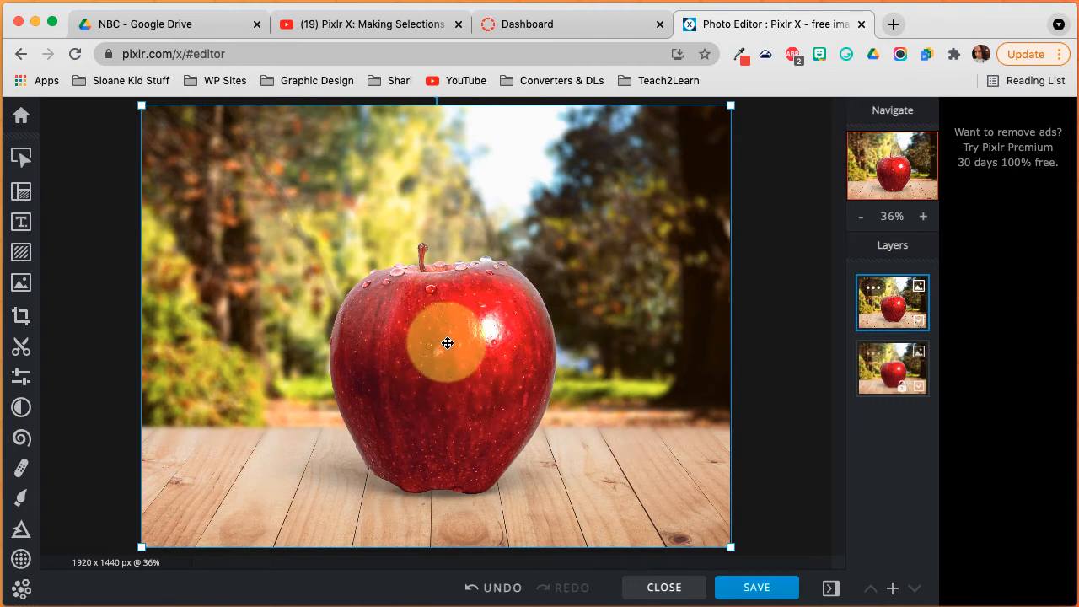
- Cut away parts of the apple's red skin on the duplicate layer with the magic wand in Remove mode, and hide the Background layer
{"action": "left_click", "coordinate": [20, 349]}
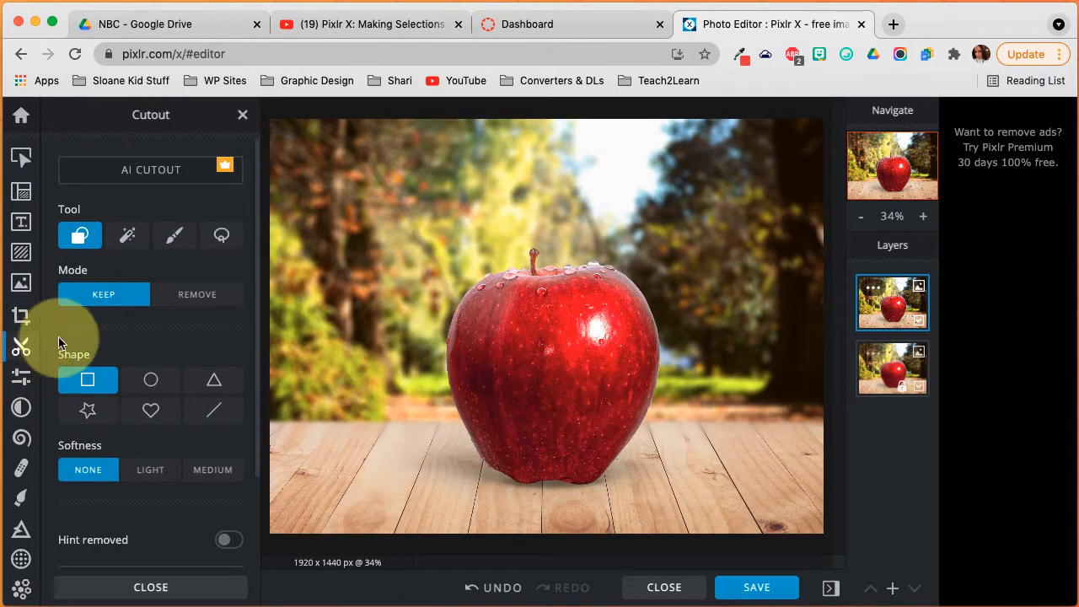
{"action": "left_click", "coordinate": [128, 237]}
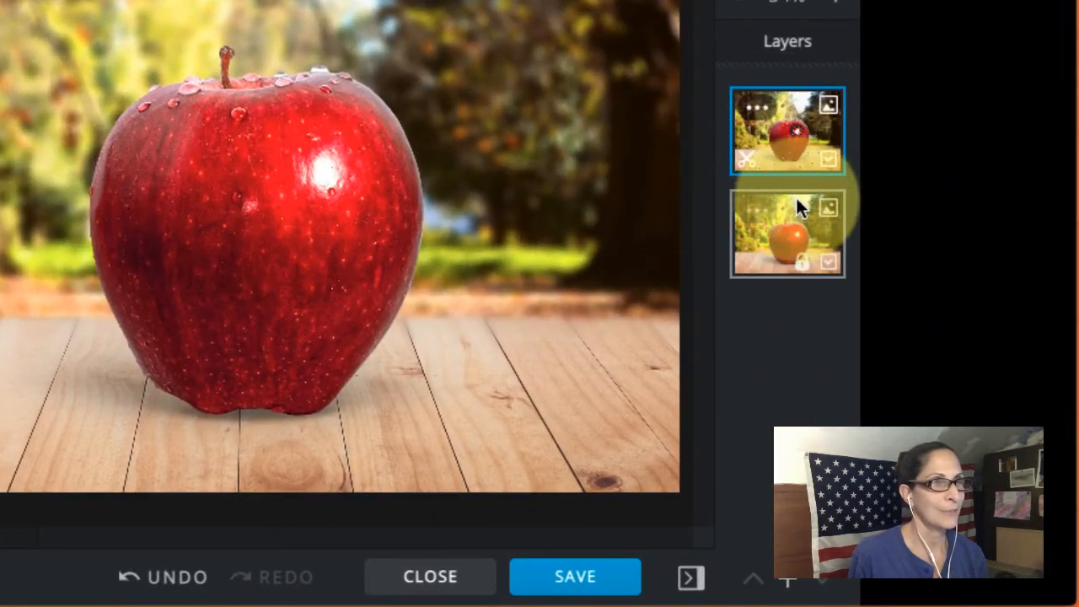
{"action": "left_click", "coordinate": [834, 271]}
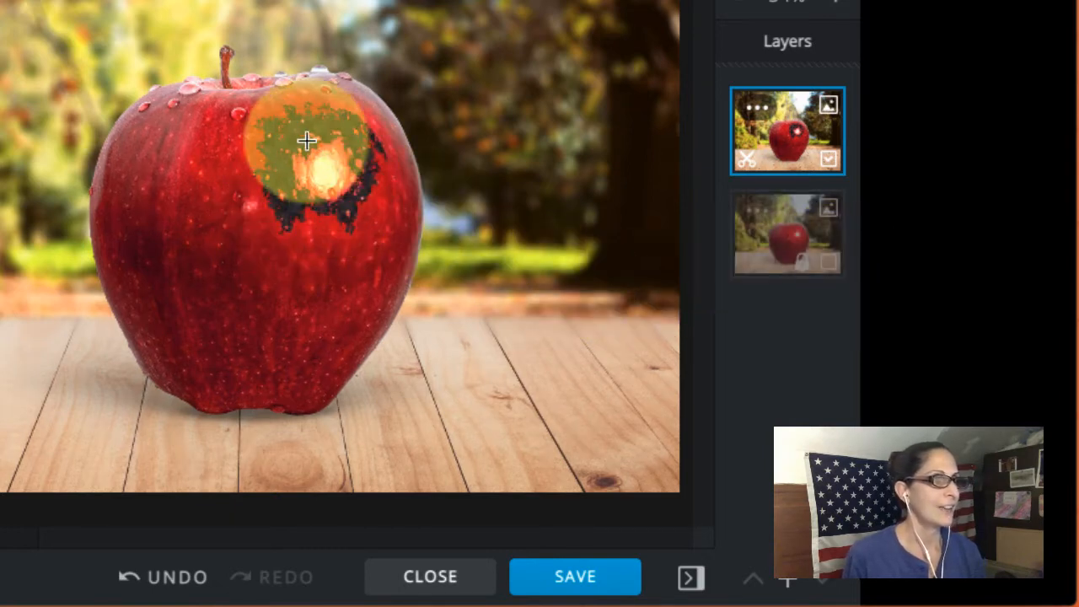
{"action": "left_click", "coordinate": [237, 166]}
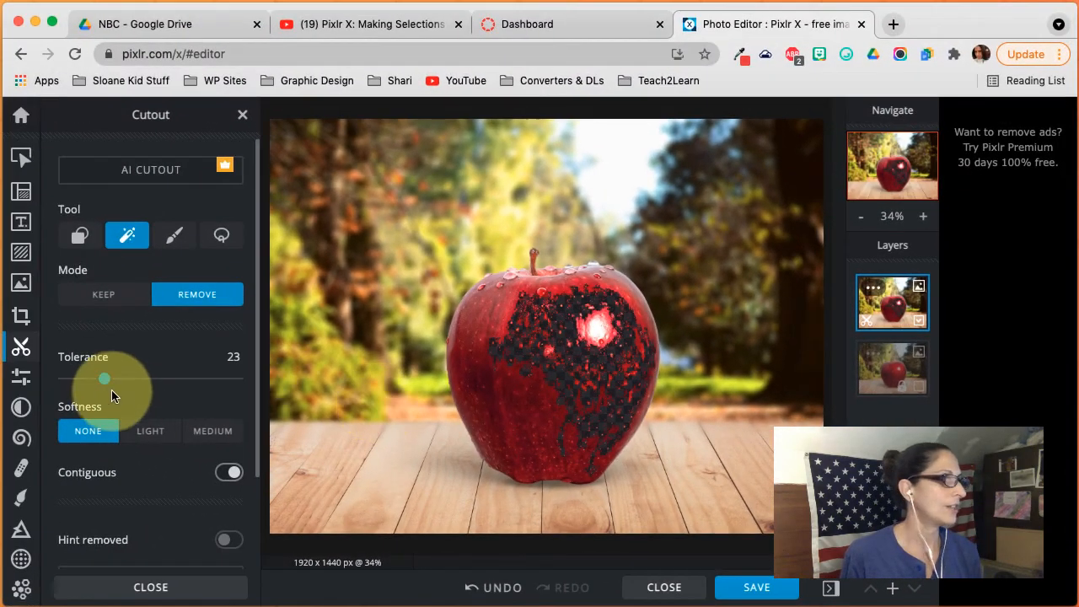
- Try removing the apple's red skin with the magic wand at tolerance 74, and undo that removal
{"action": "left_click_drag", "start_coordinate": [107, 385], "coordinate": [194, 387]}
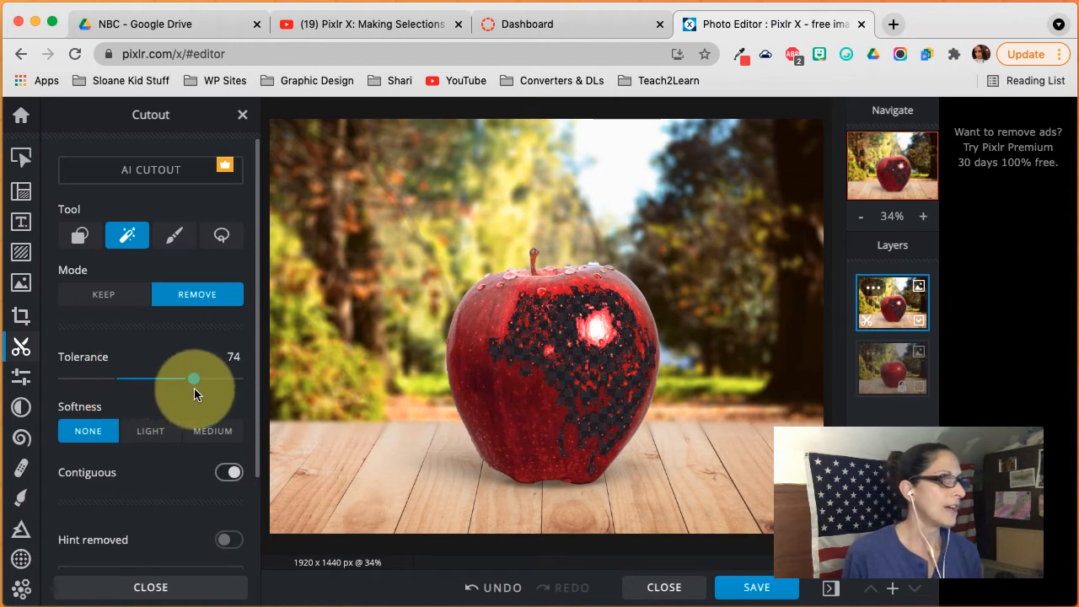
{"action": "left_click", "coordinate": [479, 305]}
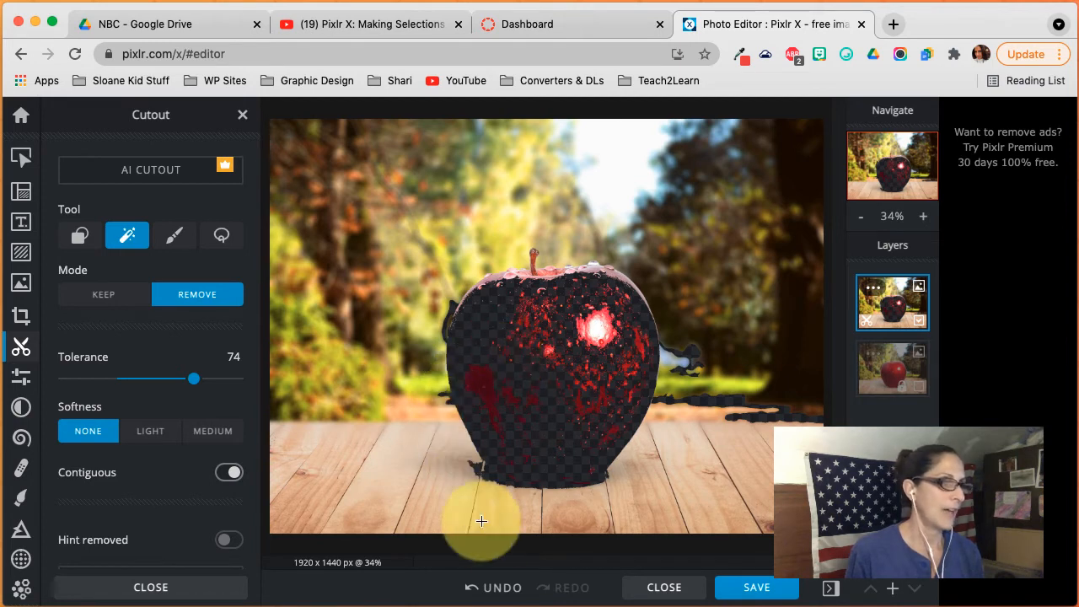
{"action": "left_click", "coordinate": [489, 588]}
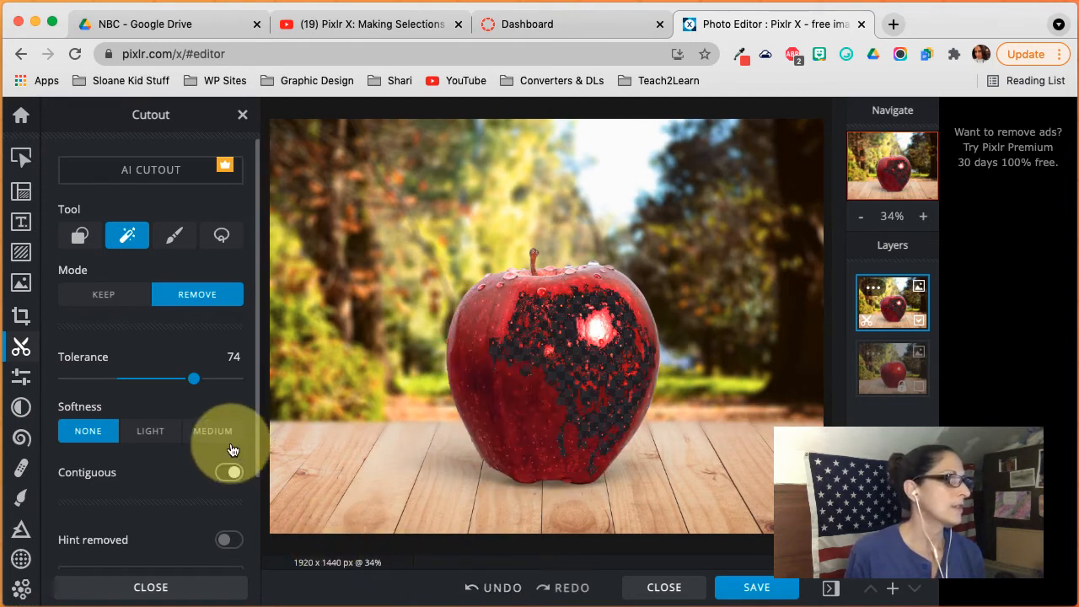
- Set the wand tolerance to 29 and remove more of the apple's red skin and its bright highlight
{"action": "left_click_drag", "start_coordinate": [193, 381], "coordinate": [127, 381]}
{"action": "left_click", "coordinate": [493, 317]}
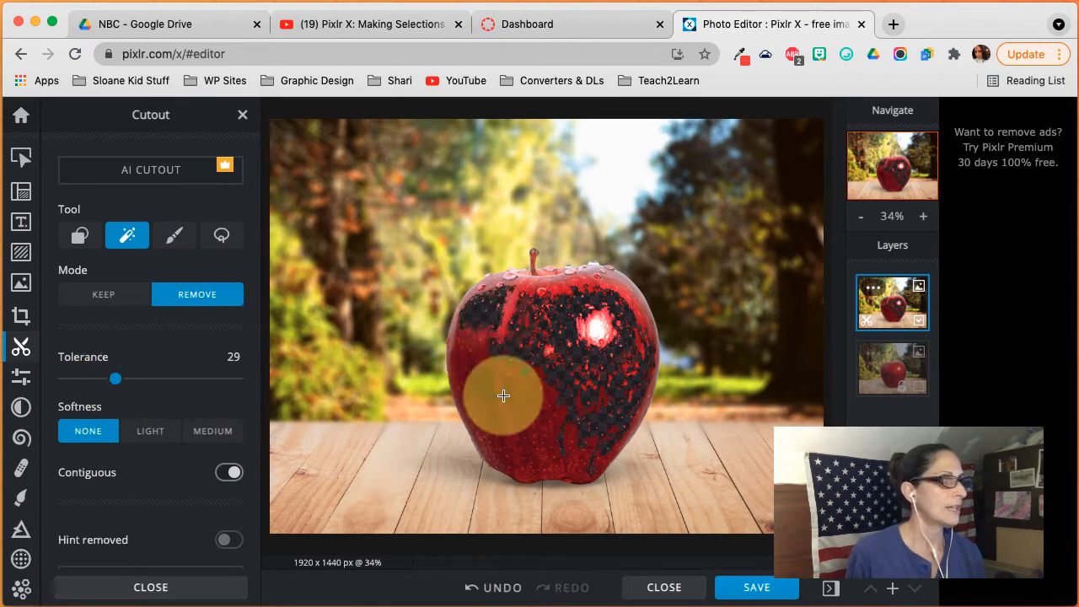
{"action": "left_click", "coordinate": [536, 433]}
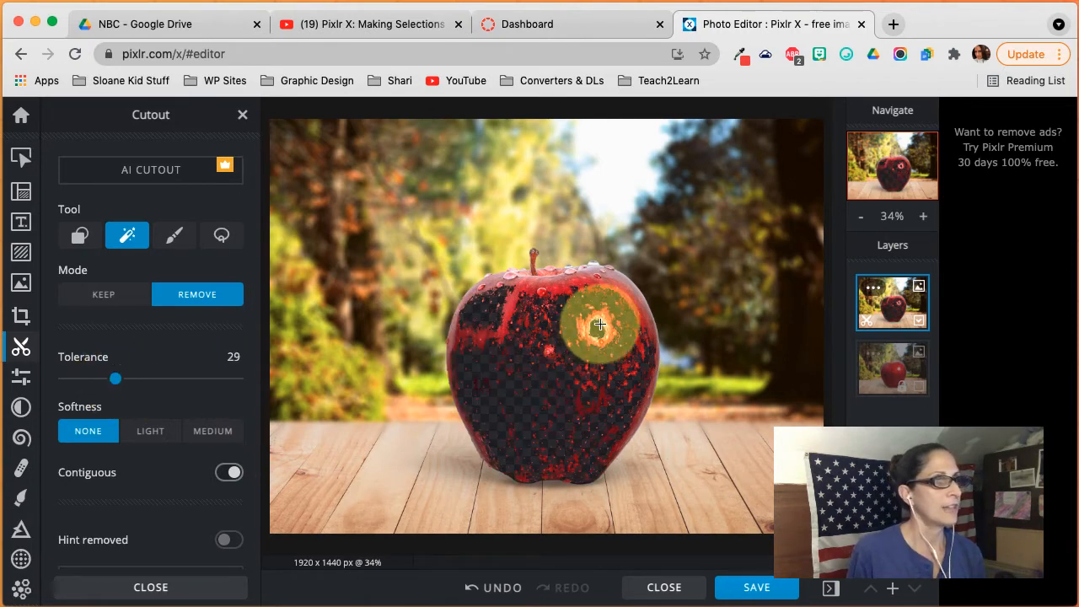
{"action": "left_click", "coordinate": [596, 327]}
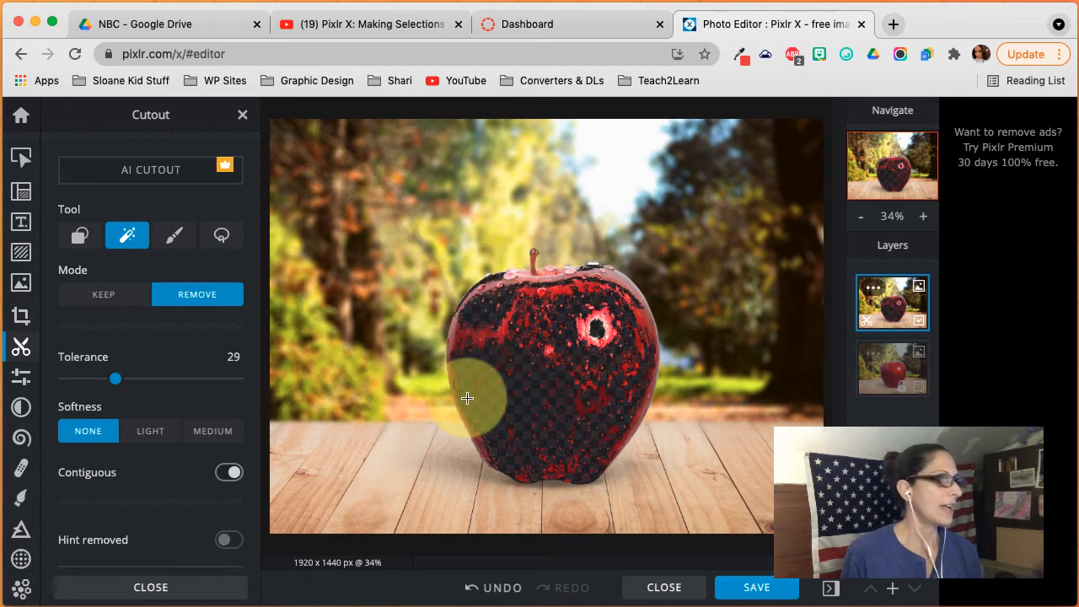
- Brush away the leftover red patches inside the apple with the draw cutout in Remove mode, using brush sizes 94 px and 282 px
{"action": "left_click", "coordinate": [172, 242]}
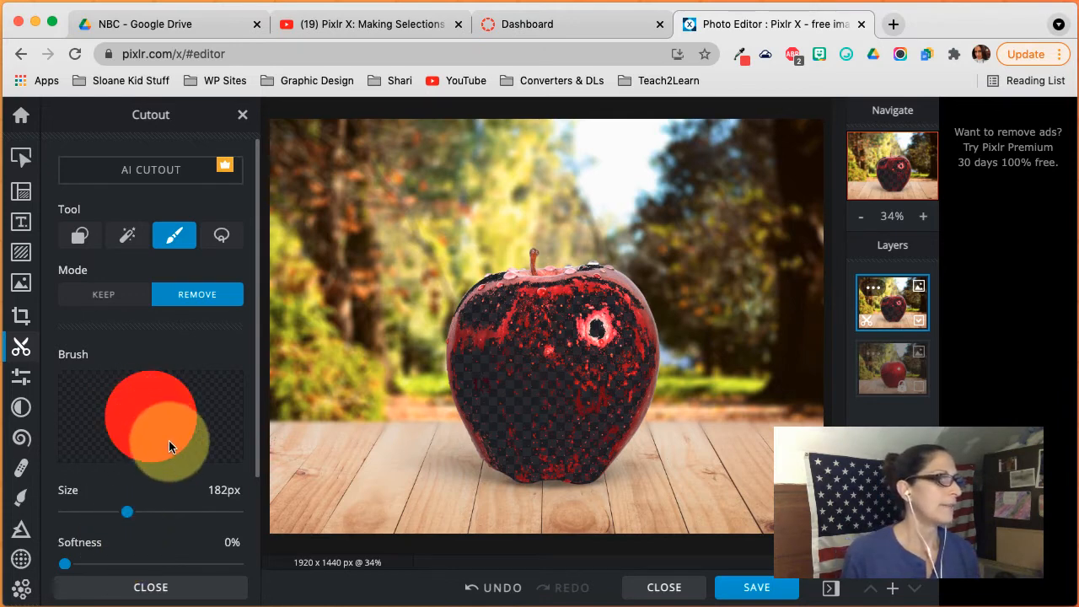
{"action": "left_click_drag", "start_coordinate": [108, 519], "coordinate": [97, 520]}
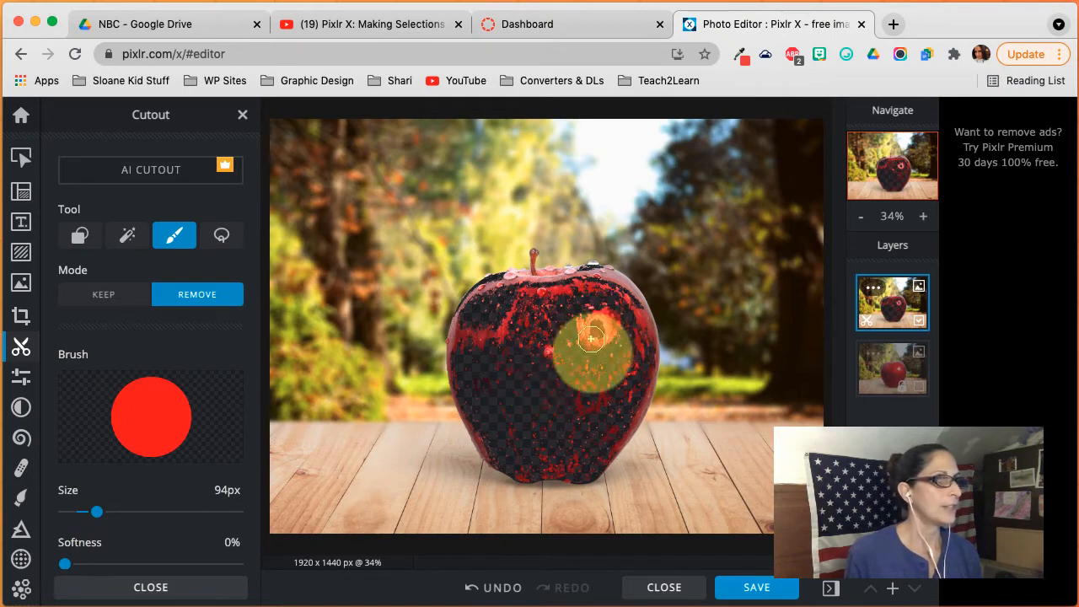
{"action": "mouse_move", "coordinate": [545, 353]}
{"action": "left_mouse_down"}
{"action": "mouse_move", "coordinate": [547, 330]}
{"action": "mouse_move", "coordinate": [601, 302]}
{"action": "mouse_move", "coordinate": [590, 291]}
{"action": "left_mouse_up"}
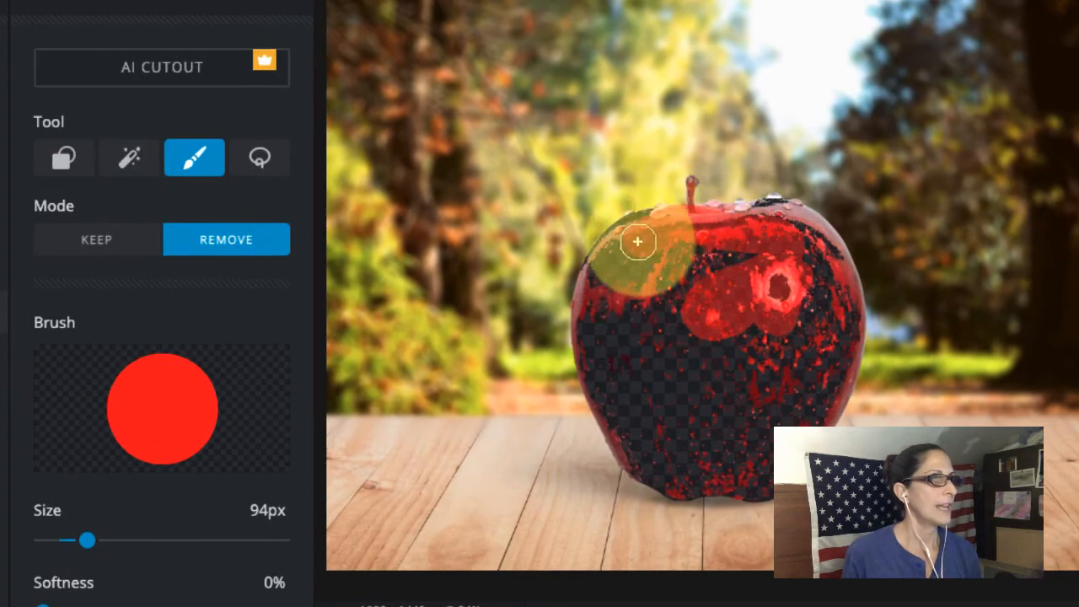
{"action": "mouse_move", "coordinate": [639, 279]}
{"action": "left_mouse_down"}
{"action": "mouse_move", "coordinate": [708, 251]}
{"action": "mouse_move", "coordinate": [747, 260]}
{"action": "mouse_move", "coordinate": [693, 271]}
{"action": "mouse_move", "coordinate": [650, 295]}
{"action": "mouse_move", "coordinate": [683, 299]}
{"action": "mouse_move", "coordinate": [665, 314]}
{"action": "left_mouse_up"}
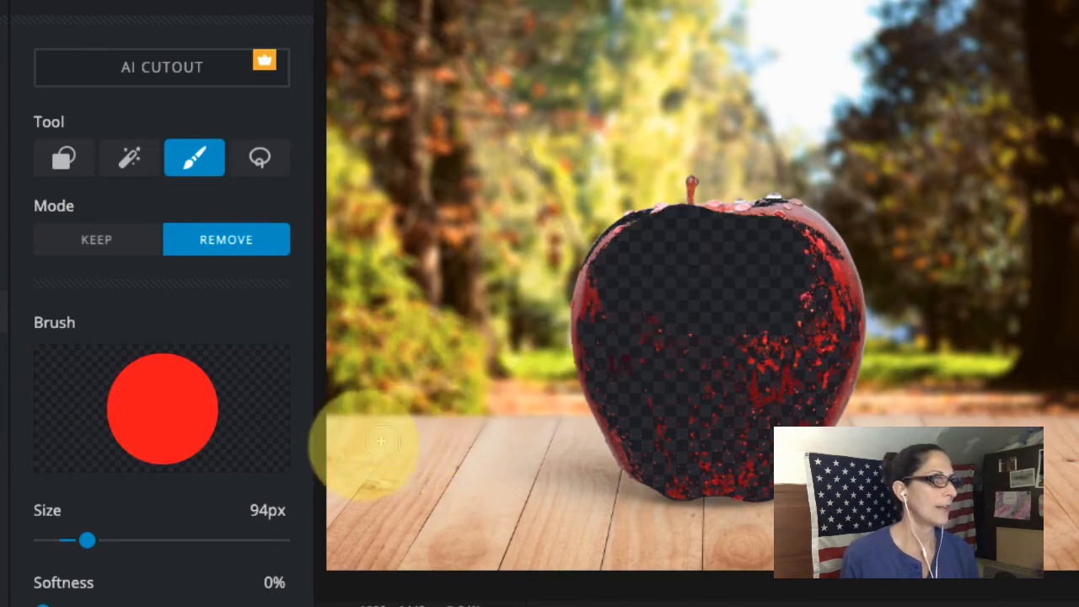
{"action": "left_click_drag", "start_coordinate": [90, 544], "coordinate": [176, 539]}
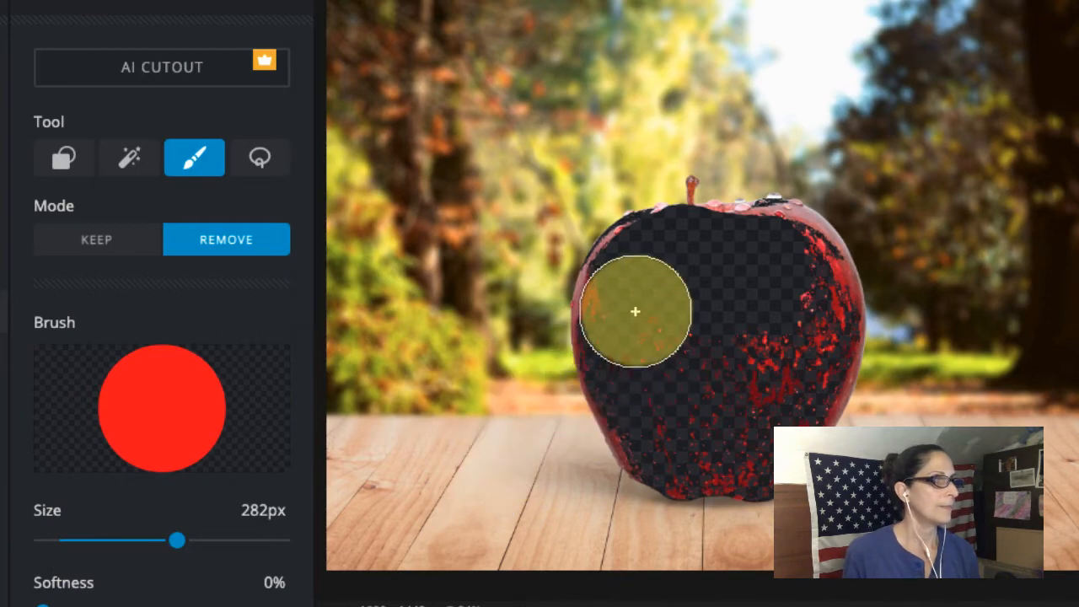
{"action": "mouse_move", "coordinate": [633, 304]}
{"action": "left_mouse_down"}
{"action": "mouse_move", "coordinate": [652, 383]}
{"action": "mouse_move", "coordinate": [674, 414]}
{"action": "mouse_move", "coordinate": [741, 418]}
{"action": "mouse_move", "coordinate": [796, 327]}
{"action": "mouse_move", "coordinate": [788, 285]}
{"action": "mouse_move", "coordinate": [763, 274]}
{"action": "mouse_move", "coordinate": [775, 260]}
{"action": "mouse_move", "coordinate": [798, 290]}
{"action": "mouse_move", "coordinate": [723, 261]}
{"action": "mouse_move", "coordinate": [732, 283]}
{"action": "left_mouse_up"}
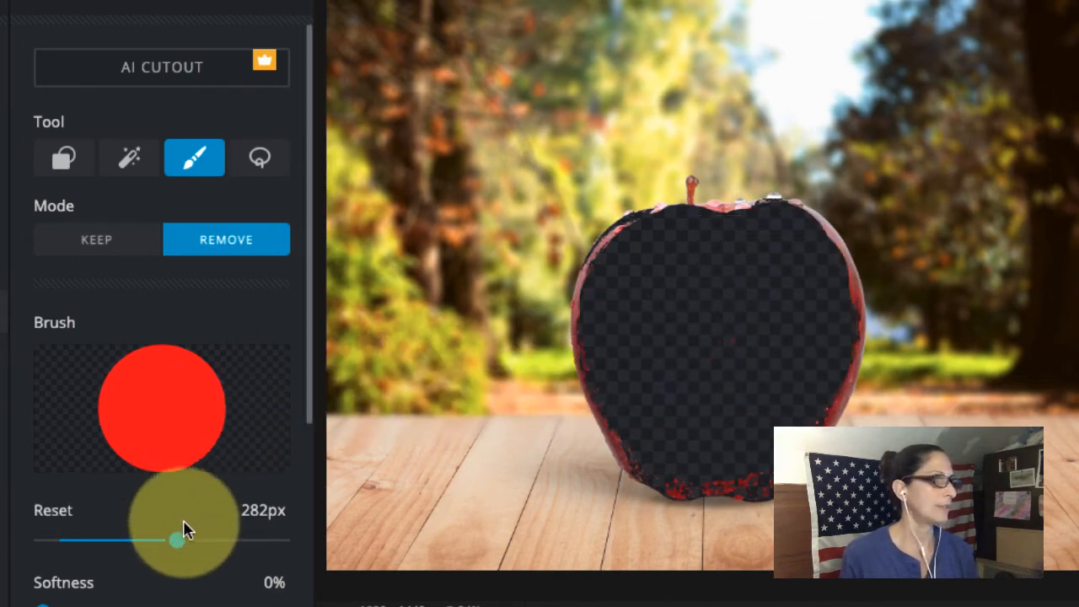
- Remove the remaining red skin along the apple's upper edge with a 46 px cutout brush
{"action": "left_click_drag", "start_coordinate": [176, 539], "coordinate": [82, 546]}
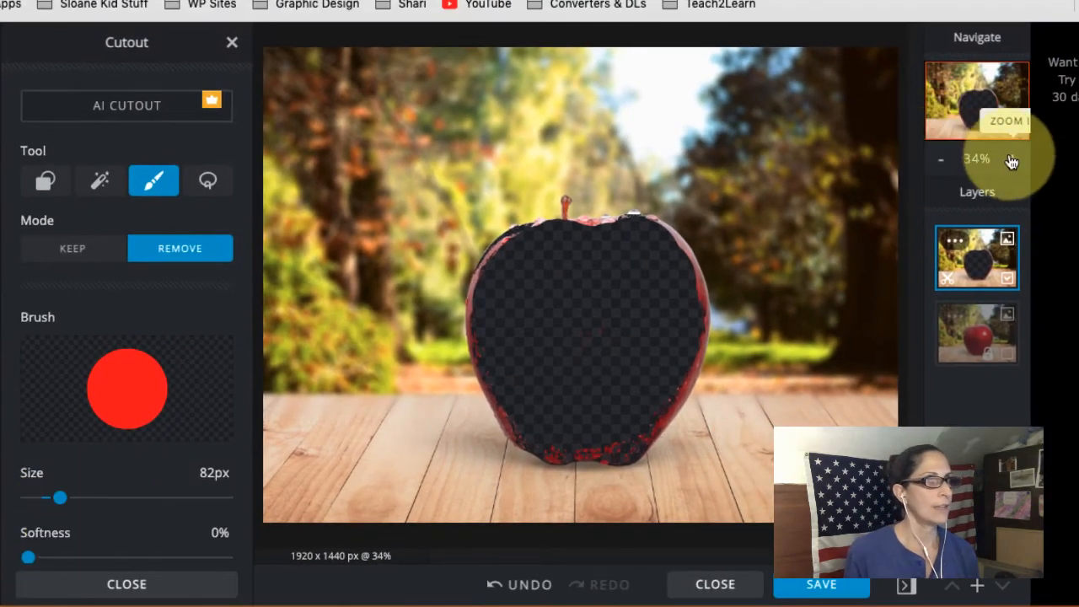
{"action": "left_click", "coordinate": [1011, 160]}
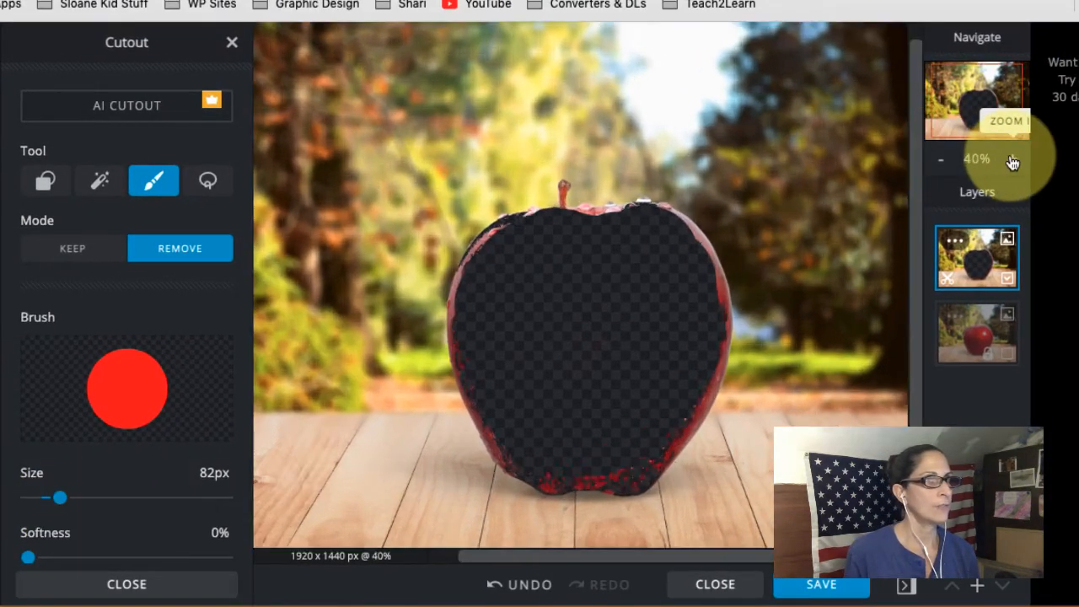
{"action": "left_click", "coordinate": [1011, 160]}
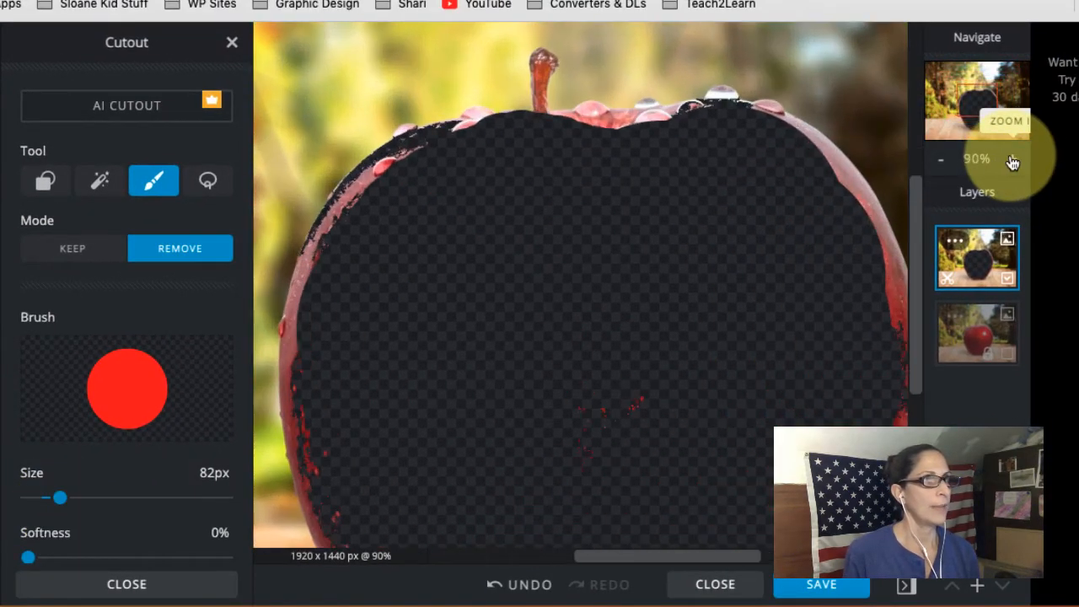
{"action": "left_click", "coordinate": [1011, 160]}
{"action": "left_click", "coordinate": [1011, 160]}
{"action": "mouse_move", "coordinate": [962, 97]}
{"action": "left_mouse_down"}
{"action": "mouse_move", "coordinate": [953, 101]}
{"action": "mouse_move", "coordinate": [966, 98]}
{"action": "left_mouse_up"}
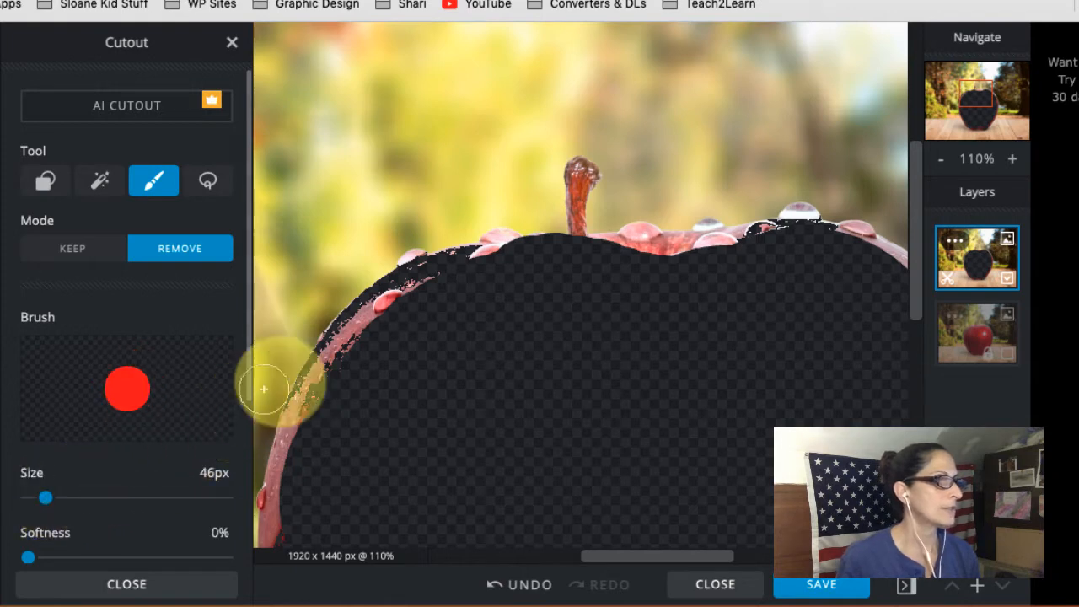
{"action": "mouse_move", "coordinate": [451, 284]}
{"action": "left_mouse_down"}
{"action": "mouse_move", "coordinate": [413, 296]}
{"action": "mouse_move", "coordinate": [347, 360]}
{"action": "mouse_move", "coordinate": [390, 311]}
{"action": "mouse_move", "coordinate": [472, 271]}
{"action": "mouse_move", "coordinate": [769, 245]}
{"action": "mouse_move", "coordinate": [843, 258]}
{"action": "left_mouse_up"}
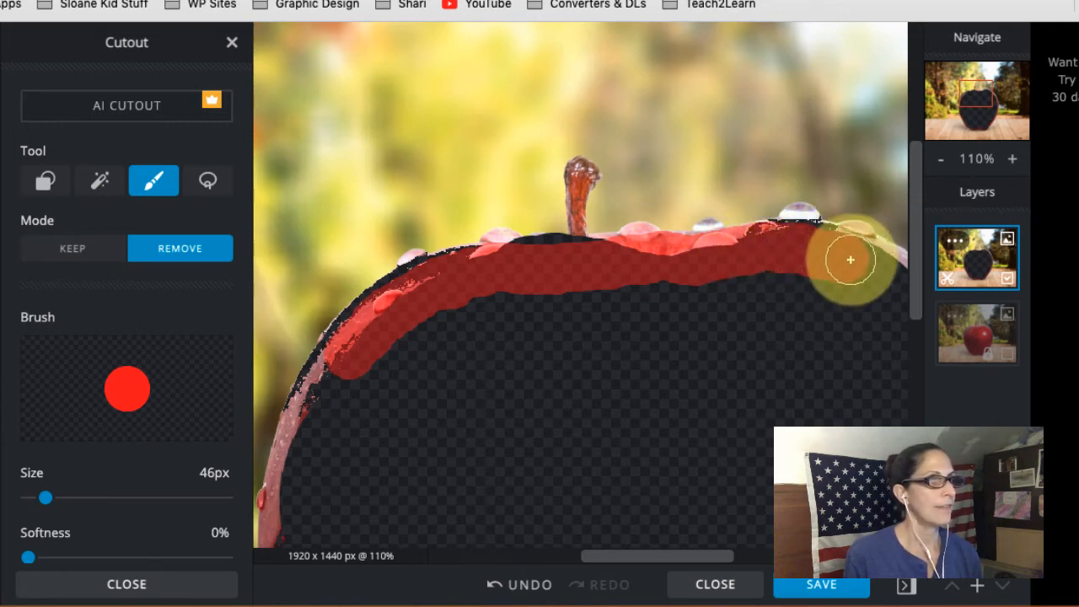
{"action": "left_click_drag", "start_coordinate": [851, 249], "coordinate": [852, 250]}
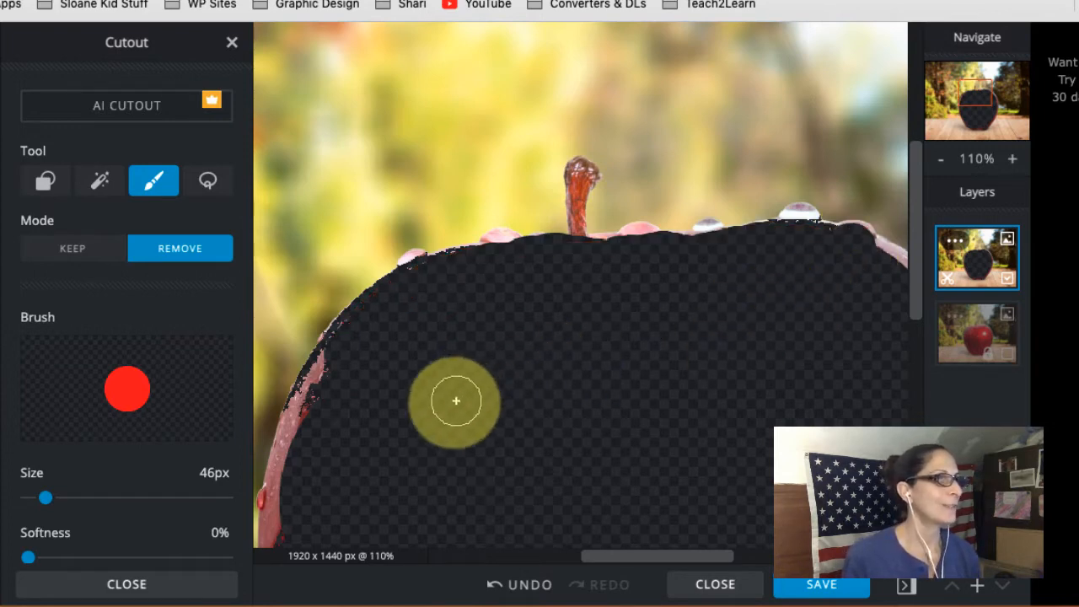
- Remove a patch past the apple's upper-left edge, and restore the background there with the cutout brush in Keep mode
{"action": "left_click_drag", "start_coordinate": [450, 348], "coordinate": [412, 251]}
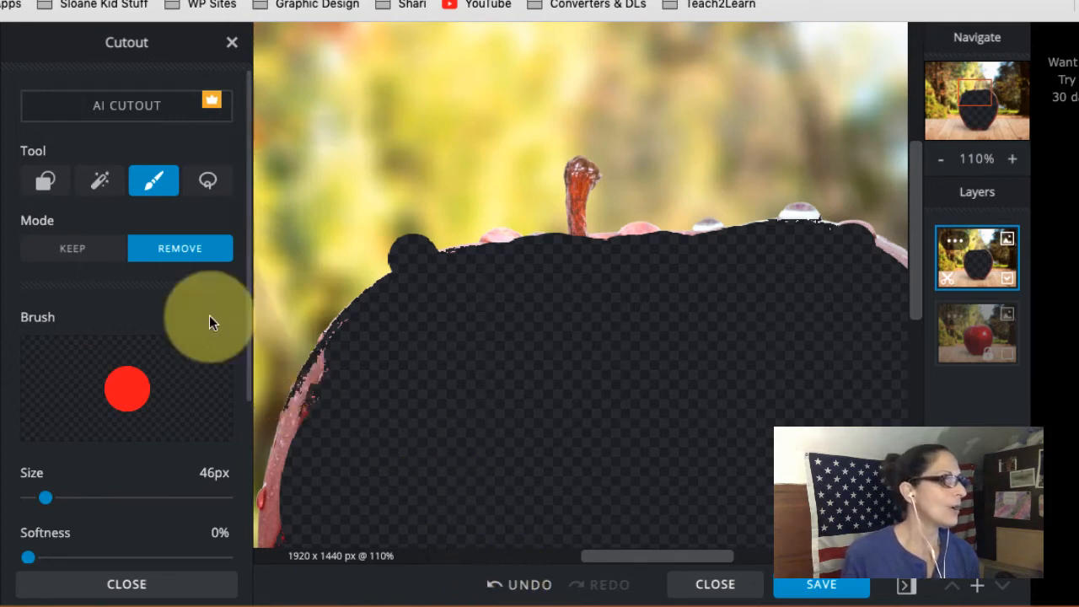
{"action": "left_click", "coordinate": [107, 264]}
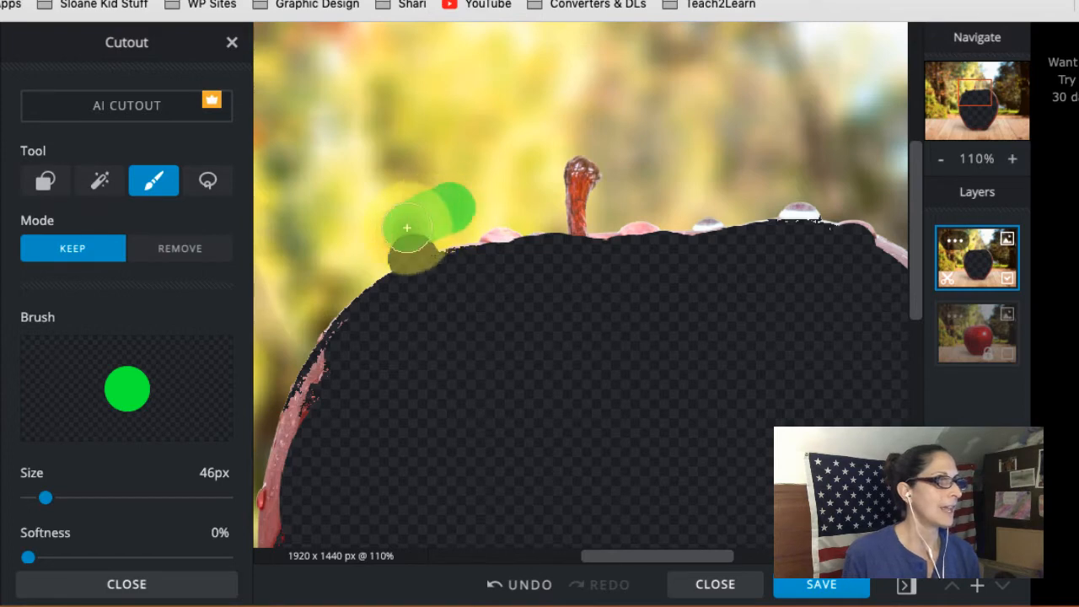
{"action": "mouse_move", "coordinate": [407, 228]}
{"action": "left_mouse_down"}
{"action": "mouse_move", "coordinate": [380, 240]}
{"action": "mouse_move", "coordinate": [433, 219]}
{"action": "mouse_move", "coordinate": [408, 224]}
{"action": "left_mouse_up"}
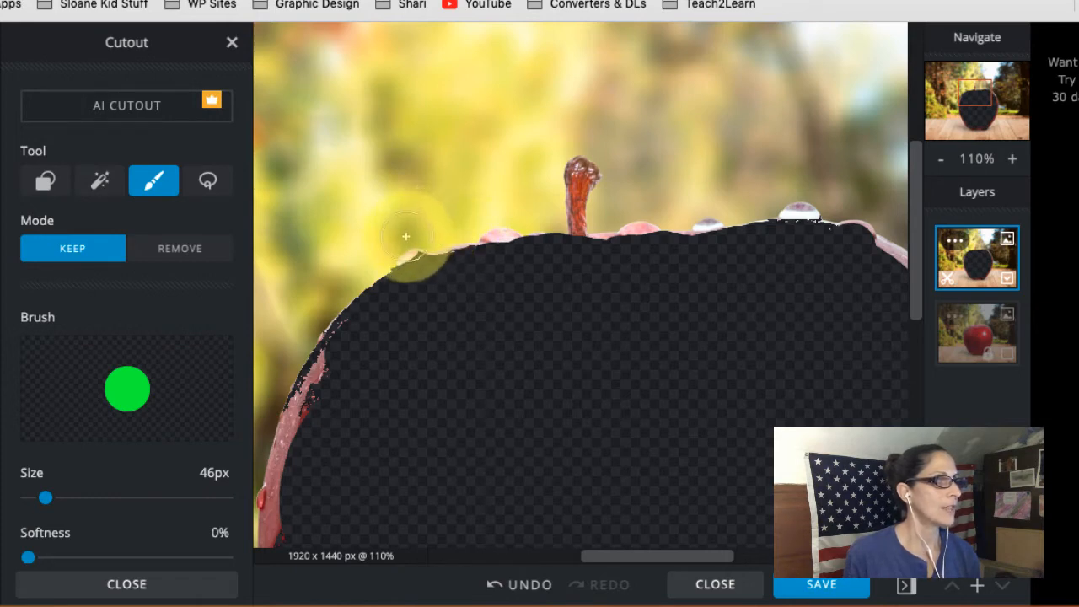
{"action": "left_click_drag", "start_coordinate": [377, 249], "coordinate": [358, 269]}
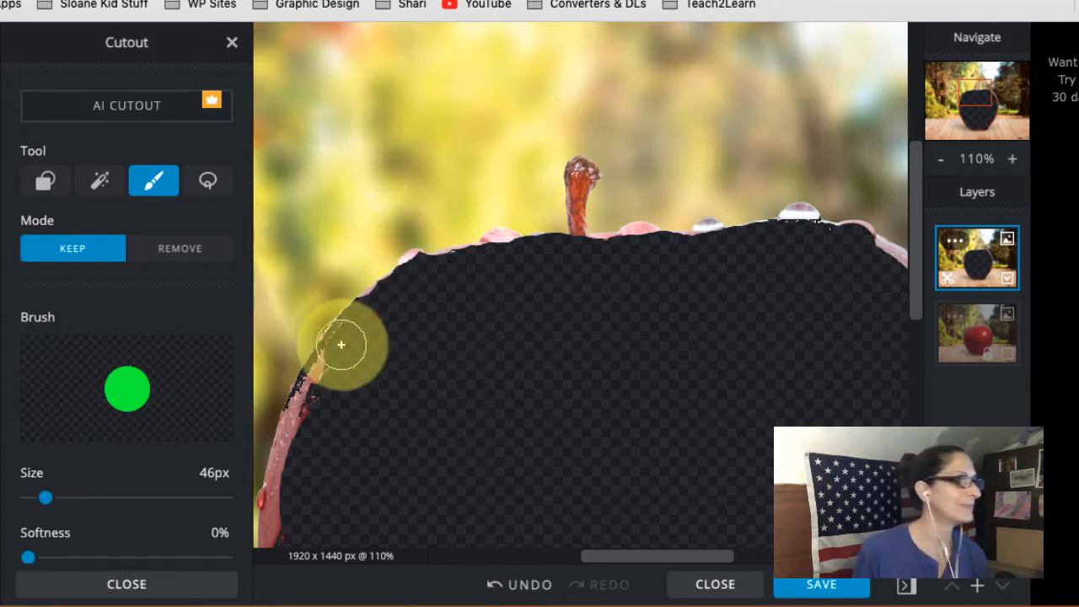
- Brush away skin along the apple's left edge in Remove mode, and cut out the stem with a 4 px brush
{"action": "left_click_drag", "start_coordinate": [363, 329], "coordinate": [286, 505]}
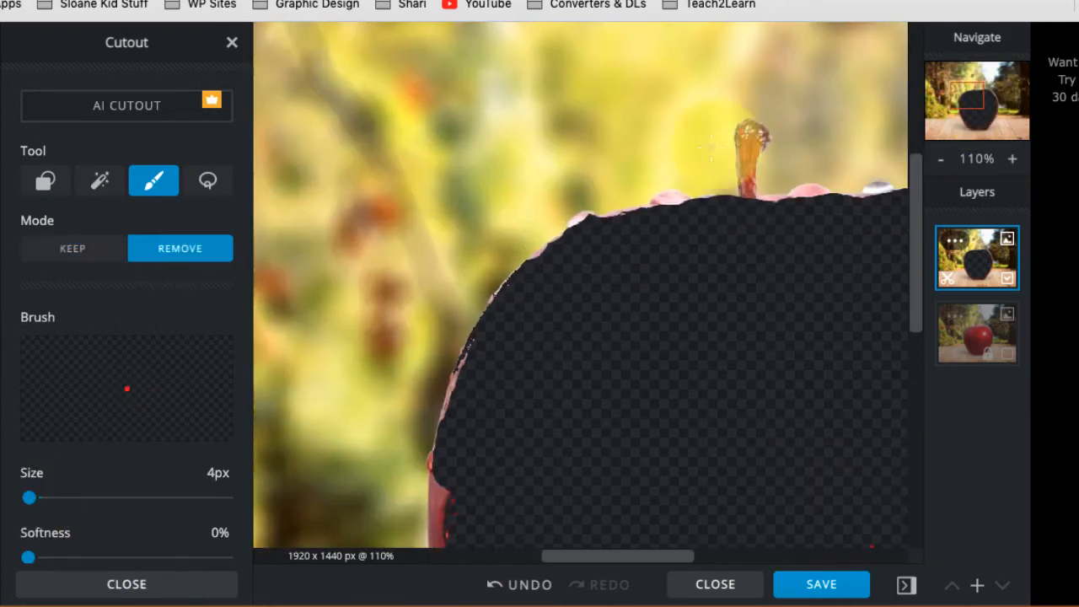
{"action": "left_click", "coordinate": [1012, 160]}
{"action": "left_click", "coordinate": [1012, 159]}
{"action": "mouse_move", "coordinate": [615, 108]}
{"action": "left_mouse_down"}
{"action": "mouse_move", "coordinate": [579, 117]}
{"action": "mouse_move", "coordinate": [614, 132]}
{"action": "mouse_move", "coordinate": [574, 127]}
{"action": "mouse_move", "coordinate": [626, 111]}
{"action": "mouse_move", "coordinate": [600, 198]}
{"action": "mouse_move", "coordinate": [584, 165]}
{"action": "left_mouse_up"}
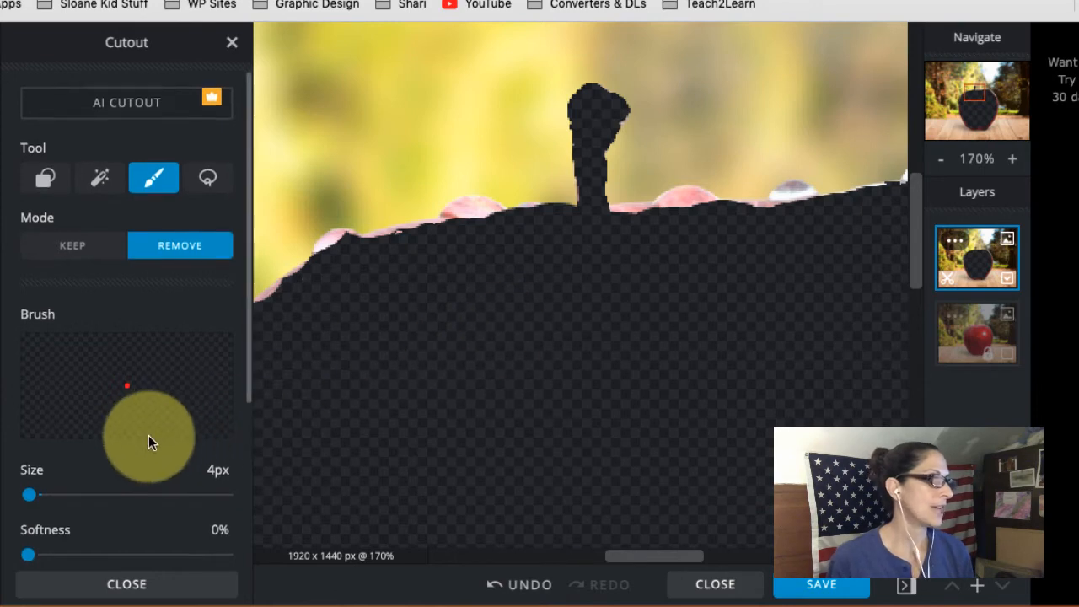
- Invert the cutout, trim the background fringe off the stem's tip with the 4 px brush in Remove mode, and invert it back
{"action": "scroll", "coordinate": [148, 435], "scroll_direction": "down", "scroll_amount": 5}
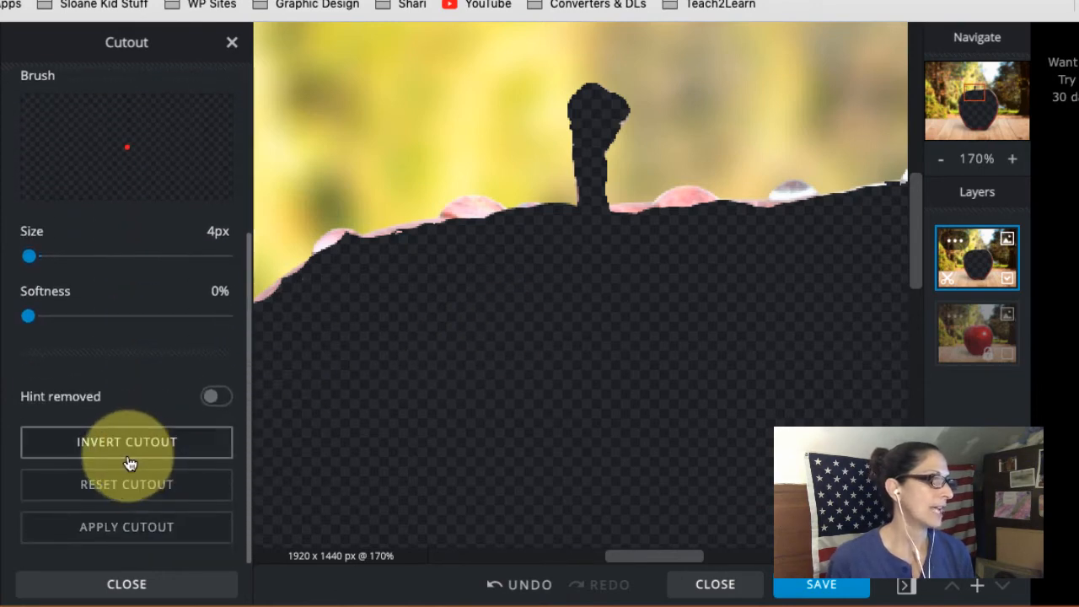
{"action": "left_click", "coordinate": [149, 451]}
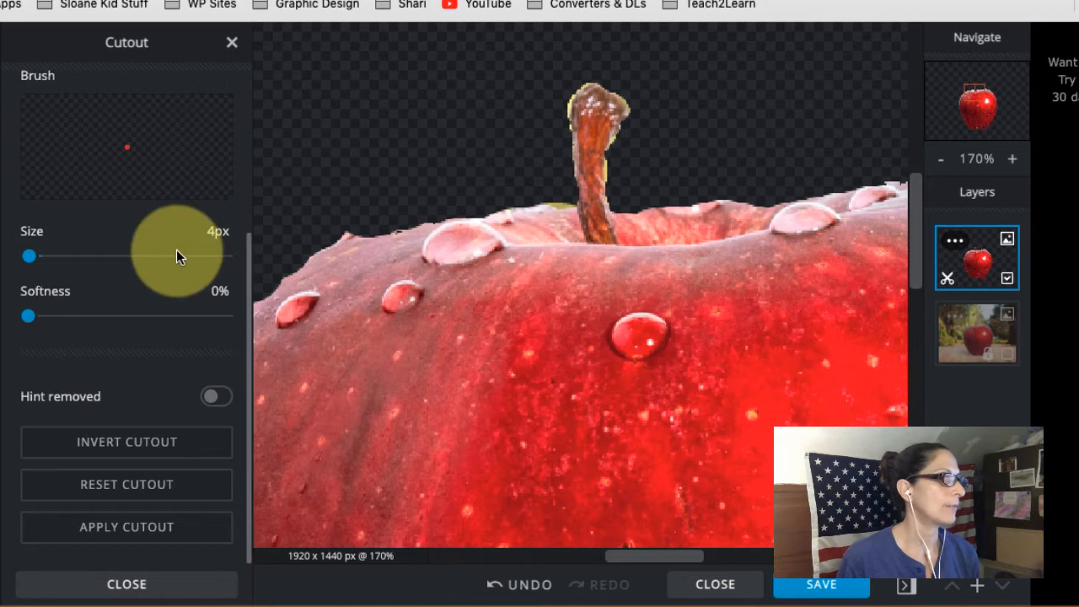
{"action": "scroll", "coordinate": [176, 249], "scroll_direction": "up", "scroll_amount": 5}
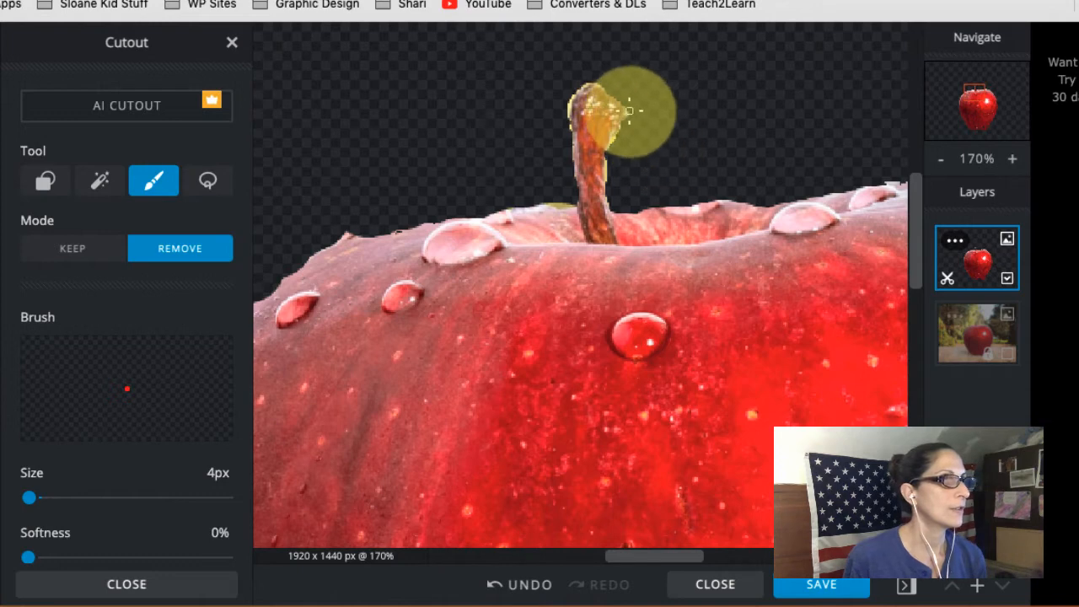
{"action": "left_click_drag", "start_coordinate": [629, 112], "coordinate": [621, 132]}
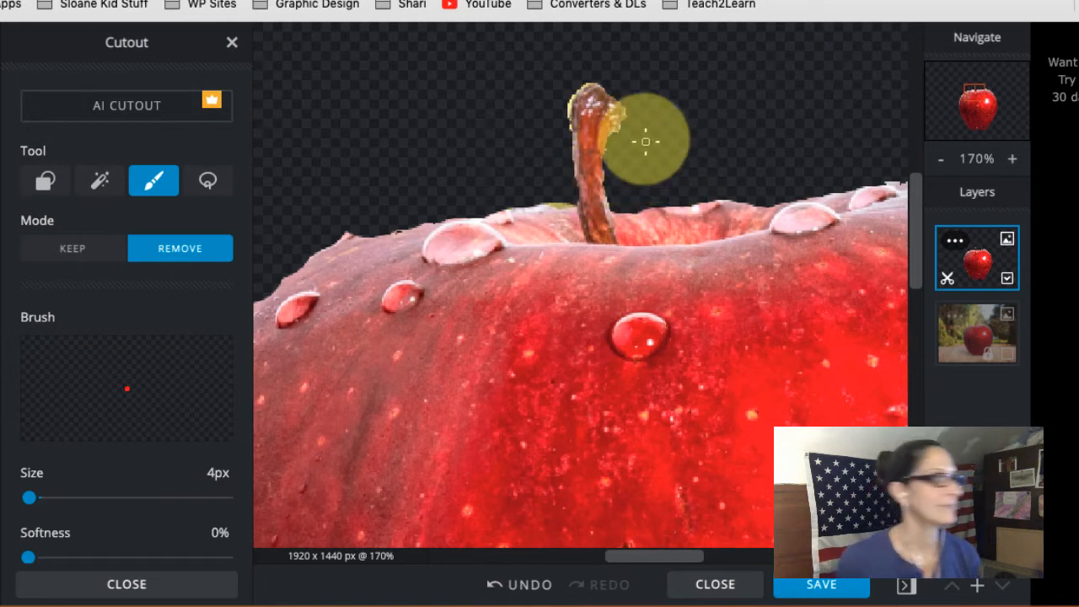
{"action": "scroll", "coordinate": [115, 498], "scroll_direction": "down", "scroll_amount": 5}
{"action": "left_click", "coordinate": [115, 498]}
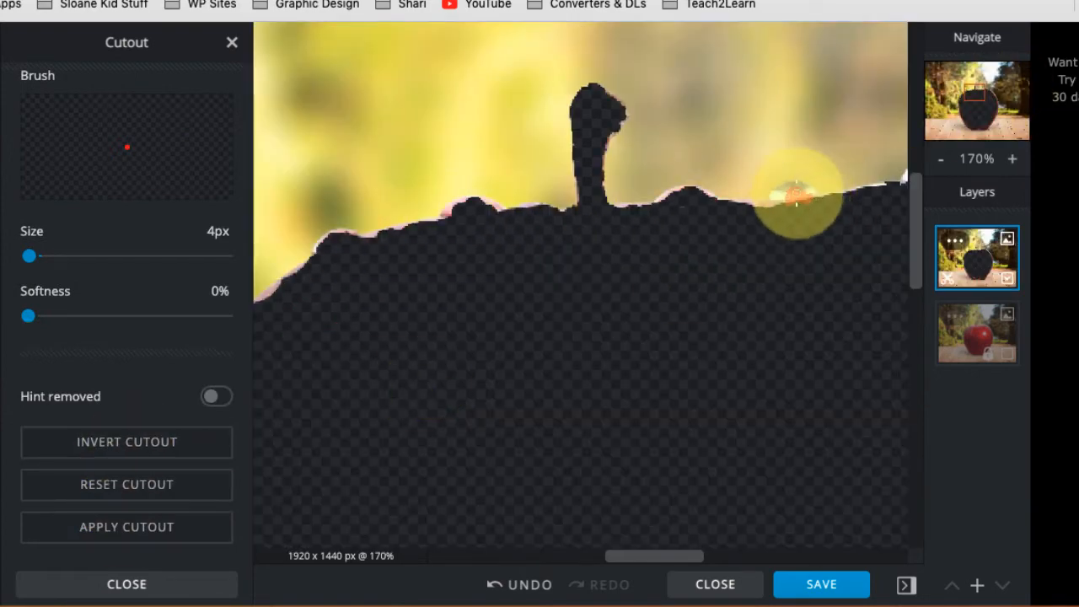
- Set the cutout brush size to 41 px and brush away the skin along the apple's upper-right edge in Remove mode
{"action": "scroll", "coordinate": [890, 234], "scroll_direction": "right", "scroll_amount": 5}
{"action": "mouse_move", "coordinate": [561, 209]}
{"action": "left_mouse_down"}
{"action": "mouse_move", "coordinate": [673, 251]}
{"action": "mouse_move", "coordinate": [667, 315]}
{"action": "left_mouse_up"}
{"action": "left_click_drag", "start_coordinate": [55, 270], "coordinate": [43, 256]}
{"action": "mouse_move", "coordinate": [653, 273]}
{"action": "left_mouse_down"}
{"action": "mouse_move", "coordinate": [693, 289]}
{"action": "mouse_move", "coordinate": [829, 447]}
{"action": "left_mouse_up"}
{"action": "left_click_drag", "start_coordinate": [986, 93], "coordinate": [992, 101]}
{"action": "left_click_drag", "start_coordinate": [624, 160], "coordinate": [666, 256]}
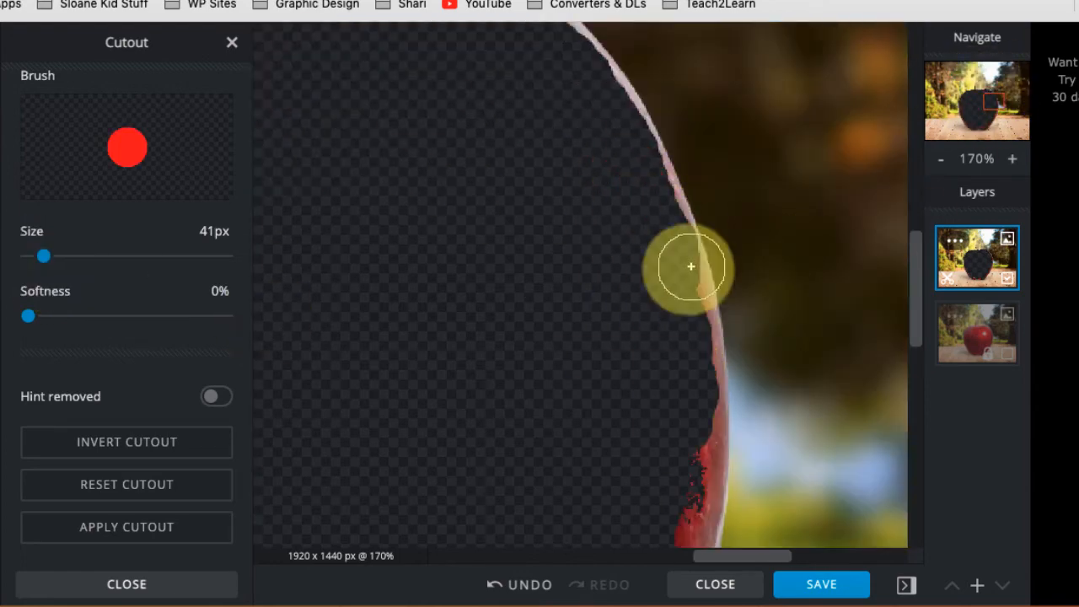
- Brush away the remaining red skin down the apple's lower-right side with the 41 px cutout brush
{"action": "left_click_drag", "start_coordinate": [988, 102], "coordinate": [988, 113]}
{"action": "left_click_drag", "start_coordinate": [687, 33], "coordinate": [610, 385]}
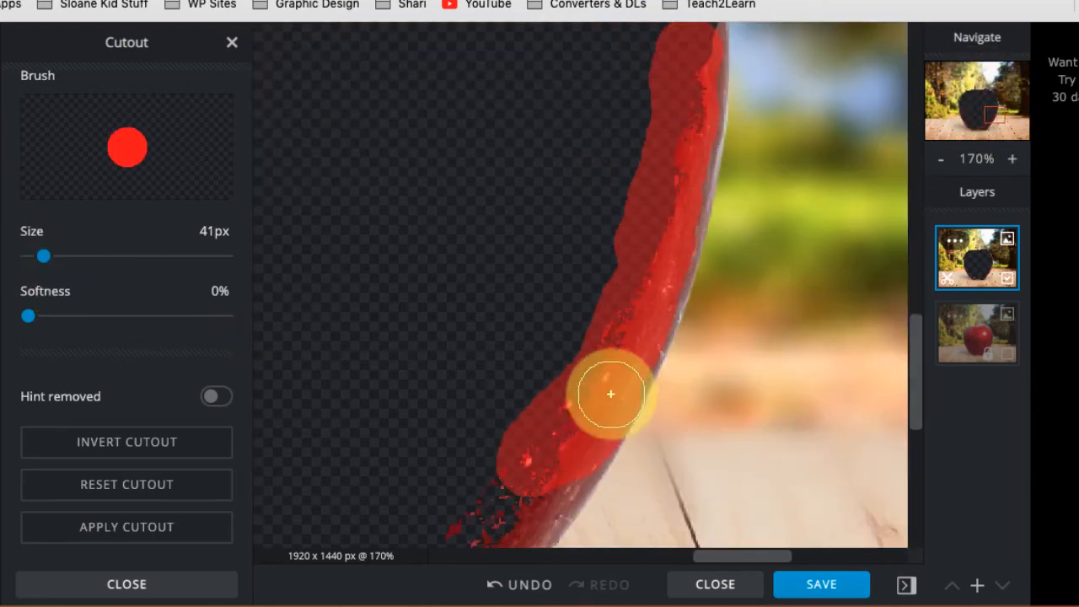
{"action": "left_click_drag", "start_coordinate": [982, 72], "coordinate": [987, 94]}
{"action": "mouse_move", "coordinate": [742, 32]}
{"action": "left_mouse_down"}
{"action": "mouse_move", "coordinate": [699, 54]}
{"action": "mouse_move", "coordinate": [600, 196]}
{"action": "left_mouse_up"}
{"action": "mouse_move", "coordinate": [539, 257]}
{"action": "left_mouse_down"}
{"action": "mouse_move", "coordinate": [546, 245]}
{"action": "mouse_move", "coordinate": [362, 296]}
{"action": "left_mouse_up"}
- Brush away the red patches along the apple's base and its lower-left curve
{"action": "left_click_drag", "start_coordinate": [990, 128], "coordinate": [976, 126]}
{"action": "mouse_move", "coordinate": [773, 389]}
{"action": "left_mouse_down"}
{"action": "mouse_move", "coordinate": [648, 399]}
{"action": "mouse_move", "coordinate": [469, 343]}
{"action": "left_mouse_up"}
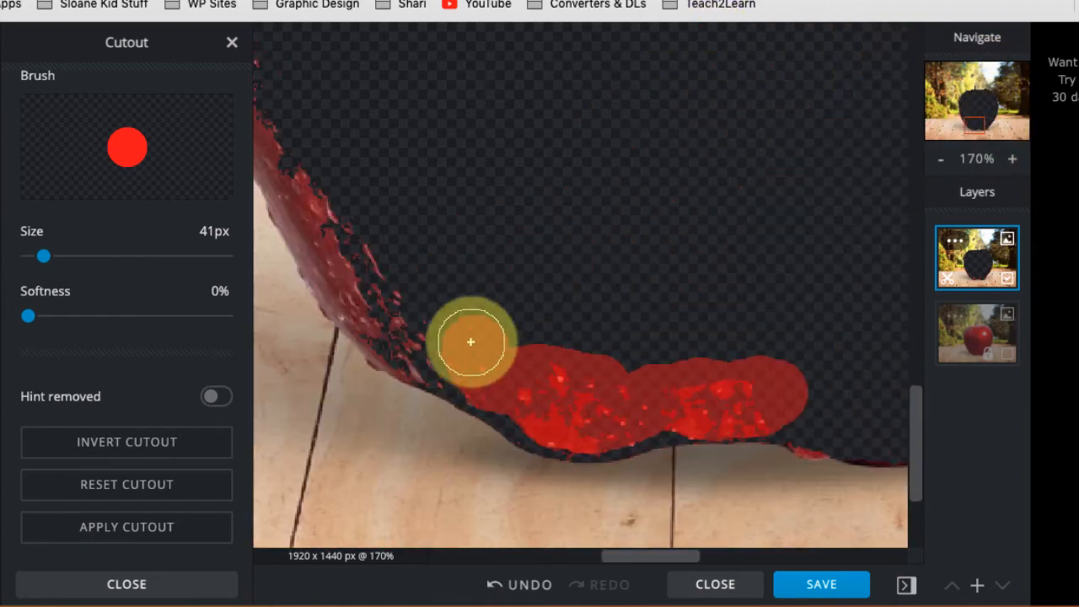
{"action": "mouse_move", "coordinate": [301, 162]}
{"action": "left_mouse_down"}
{"action": "mouse_move", "coordinate": [347, 276]}
{"action": "mouse_move", "coordinate": [446, 359]}
{"action": "left_mouse_up"}
- Remove the leftover skin up the apple's left side with the cutout brush
{"action": "left_click_drag", "start_coordinate": [975, 126], "coordinate": [967, 116]}
{"action": "mouse_move", "coordinate": [560, 489]}
{"action": "left_mouse_down"}
{"action": "mouse_move", "coordinate": [506, 391]}
{"action": "mouse_move", "coordinate": [451, 228]}
{"action": "left_mouse_up"}
{"action": "left_click_drag", "start_coordinate": [970, 113], "coordinate": [990, 101]}
{"action": "mouse_move", "coordinate": [427, 332]}
{"action": "left_mouse_down"}
{"action": "mouse_move", "coordinate": [402, 379]}
{"action": "mouse_move", "coordinate": [397, 430]}
{"action": "left_mouse_up"}
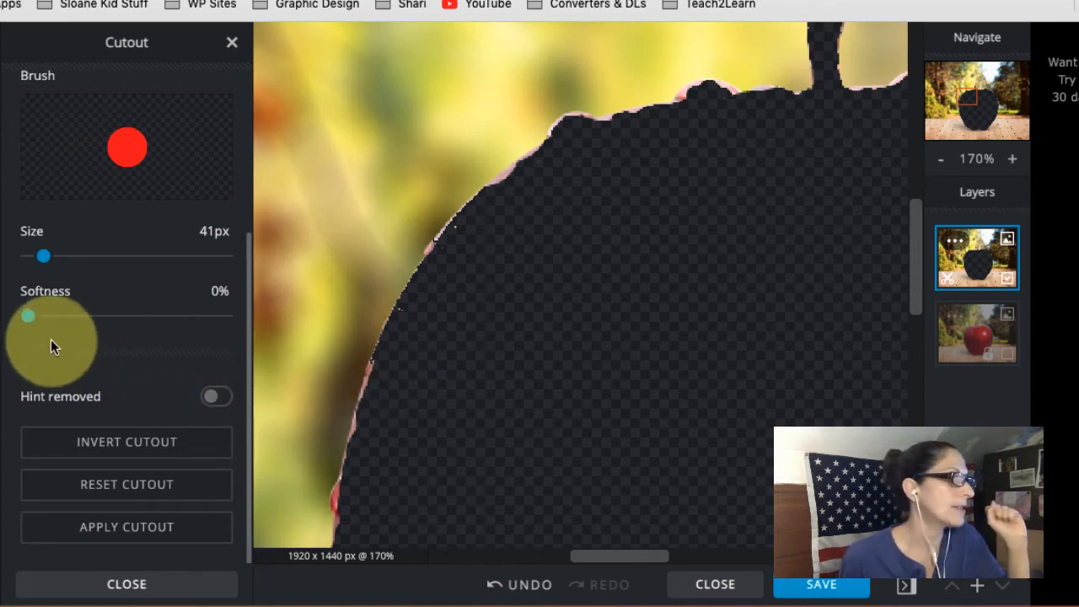
- Set the brush softness to 27% and brush away the rough fringe on the apple's upper-left edge
{"action": "left_click_drag", "start_coordinate": [41, 330], "coordinate": [85, 328]}
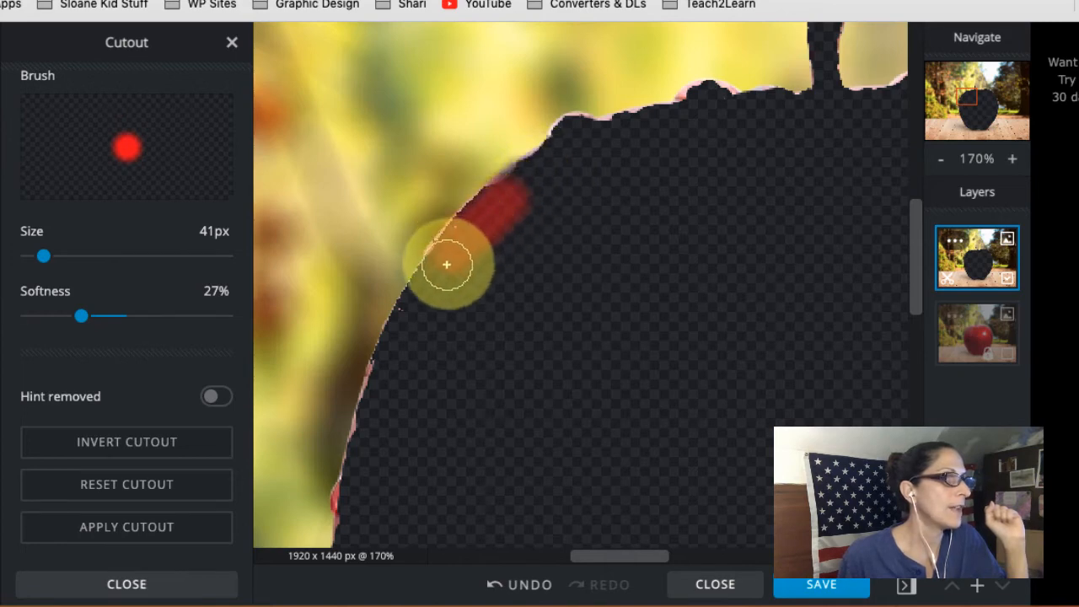
{"action": "mouse_move", "coordinate": [443, 267]}
{"action": "left_mouse_down"}
{"action": "mouse_move", "coordinate": [446, 258]}
{"action": "mouse_move", "coordinate": [442, 271]}
{"action": "left_mouse_up"}
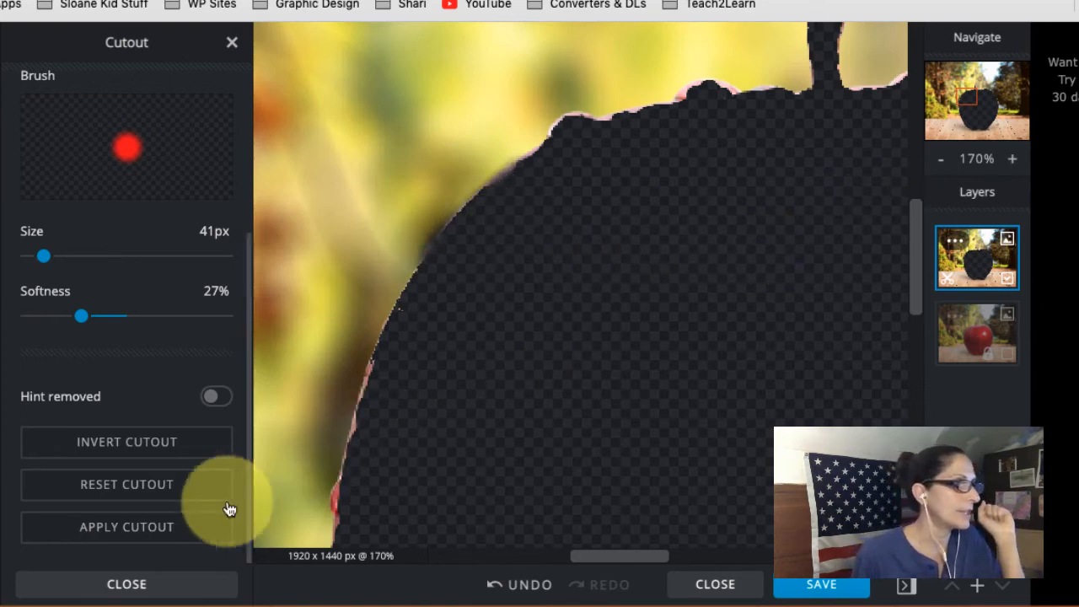
- Invert the cutout to inspect the isolated apple as a whole at 50% zoom, and invert it back
{"action": "left_click", "coordinate": [178, 449]}
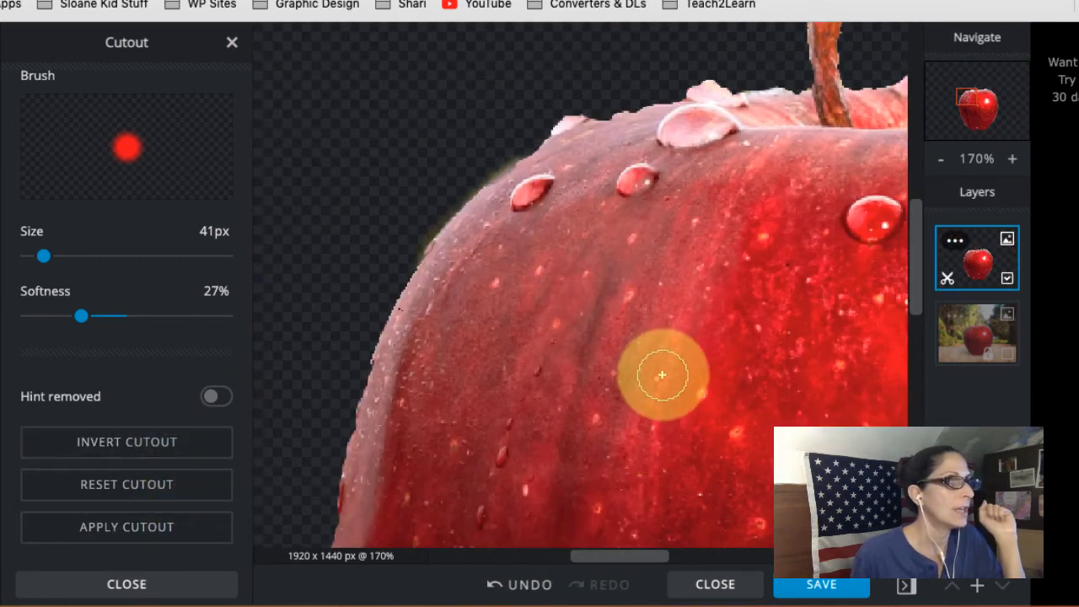
{"action": "scroll", "coordinate": [835, 189], "scroll_direction": "down", "scroll_amount": 2}
{"action": "left_click", "coordinate": [943, 162]}
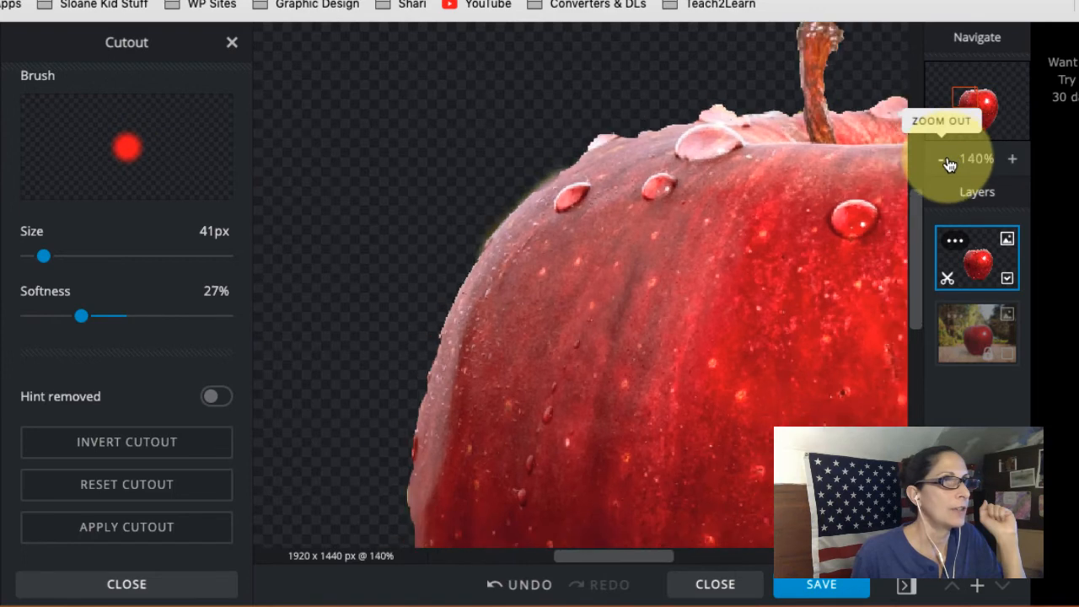
{"action": "left_click", "coordinate": [946, 163]}
{"action": "left_click", "coordinate": [947, 163]}
{"action": "left_click", "coordinate": [947, 162]}
{"action": "left_click", "coordinate": [947, 162]}
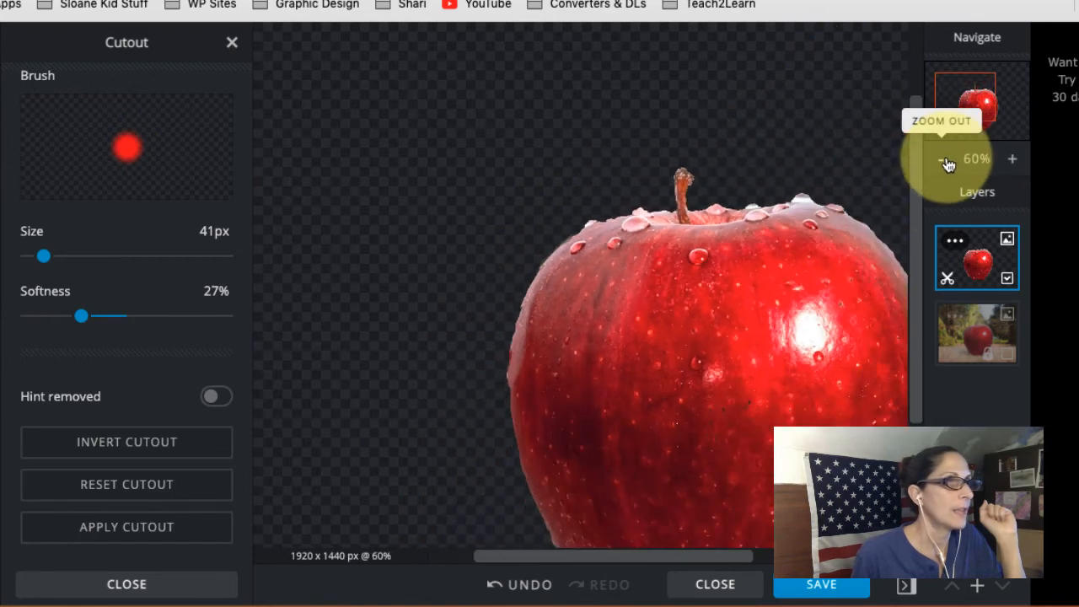
{"action": "left_click", "coordinate": [946, 163]}
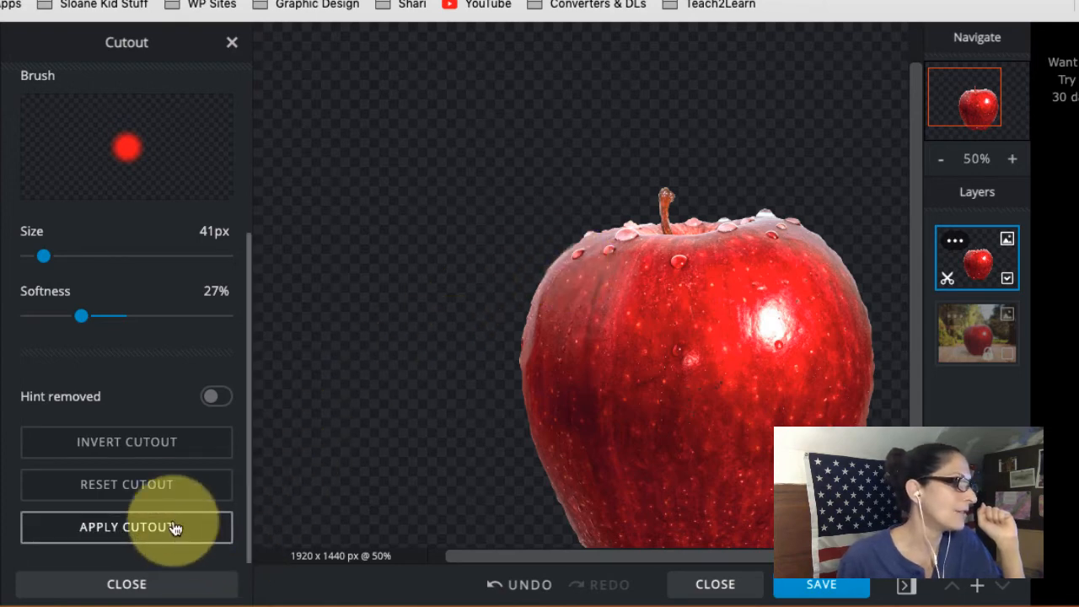
{"action": "left_click", "coordinate": [211, 444]}
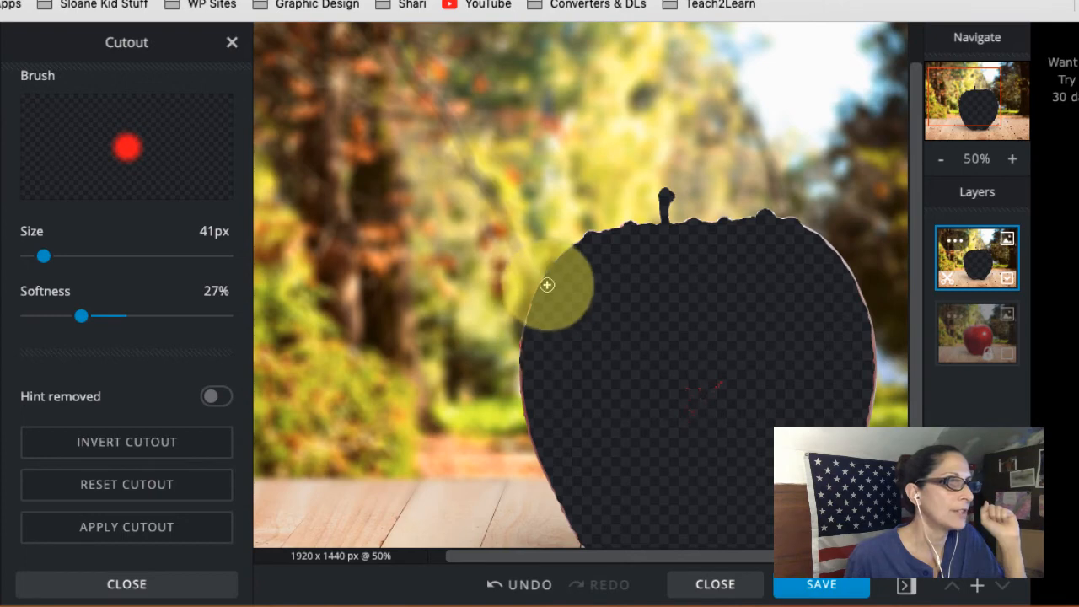
- Smooth the apple's left and upper-left edges up to the droplet beside the stem with the 41 px soft brush in Remove mode
{"action": "left_click", "coordinate": [1013, 160]}
{"action": "left_click", "coordinate": [1013, 159]}
{"action": "left_click", "coordinate": [1013, 159]}
{"action": "left_click", "coordinate": [1012, 159]}
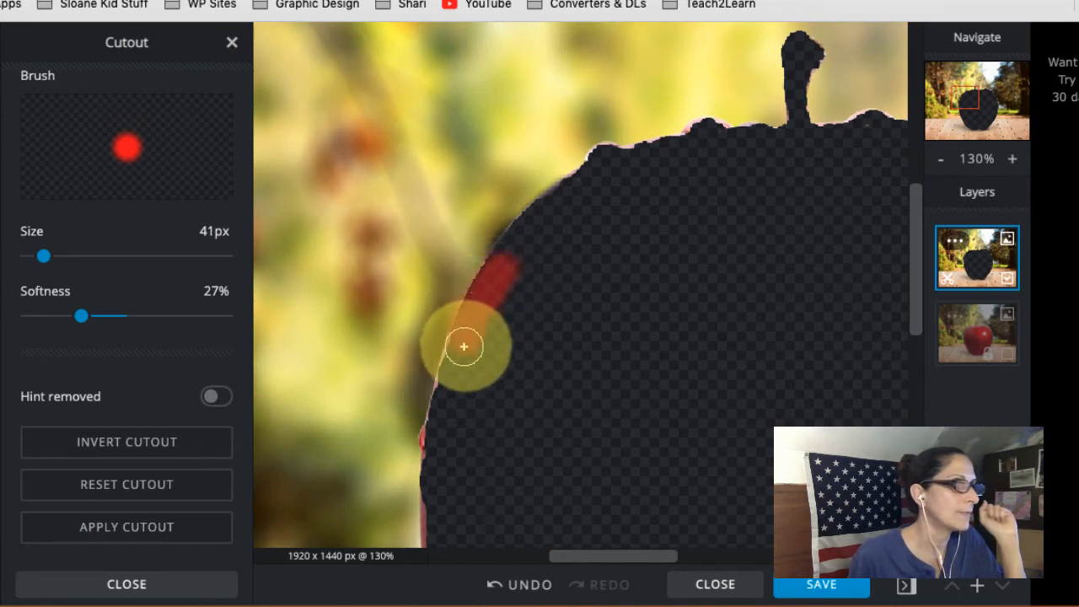
{"action": "left_click_drag", "start_coordinate": [459, 359], "coordinate": [447, 407]}
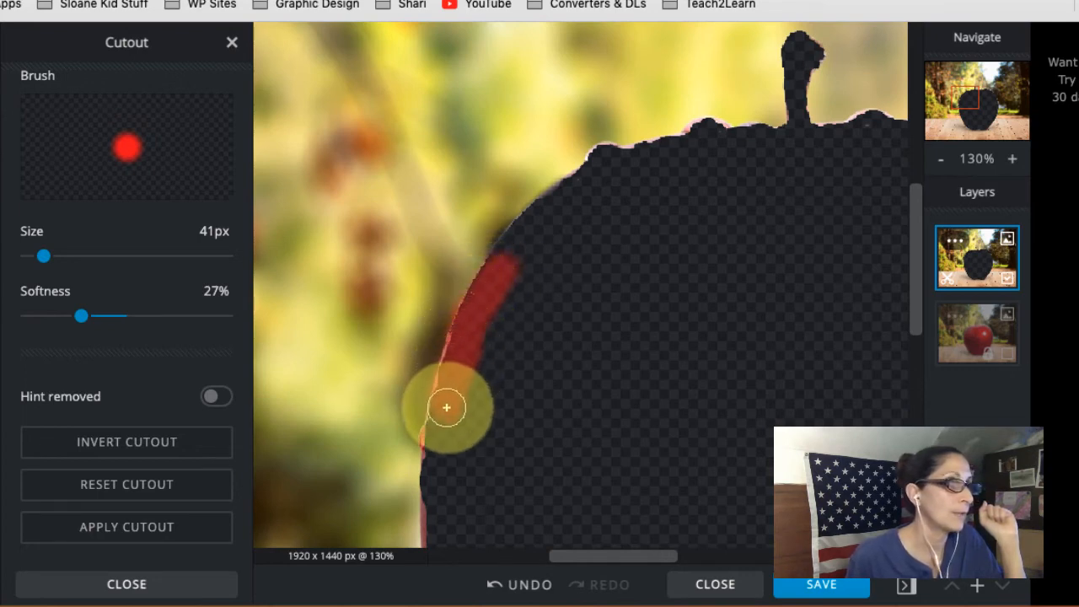
{"action": "left_click_drag", "start_coordinate": [442, 447], "coordinate": [438, 535]}
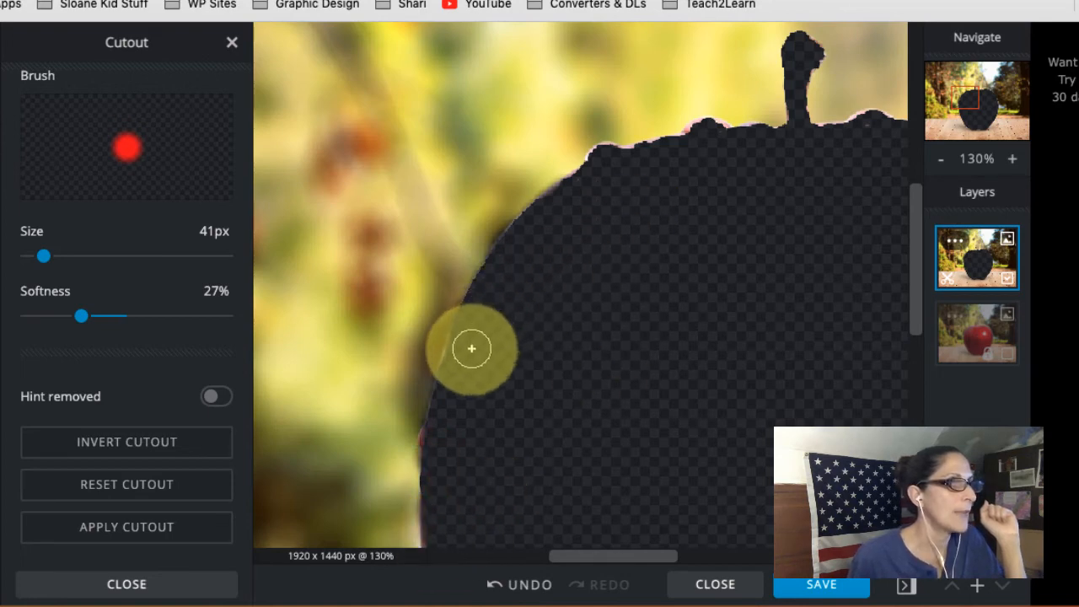
{"action": "mouse_move", "coordinate": [457, 367]}
{"action": "left_mouse_down"}
{"action": "mouse_move", "coordinate": [537, 277]}
{"action": "mouse_move", "coordinate": [601, 161]}
{"action": "mouse_move", "coordinate": [676, 153]}
{"action": "mouse_move", "coordinate": [697, 118]}
{"action": "left_mouse_up"}
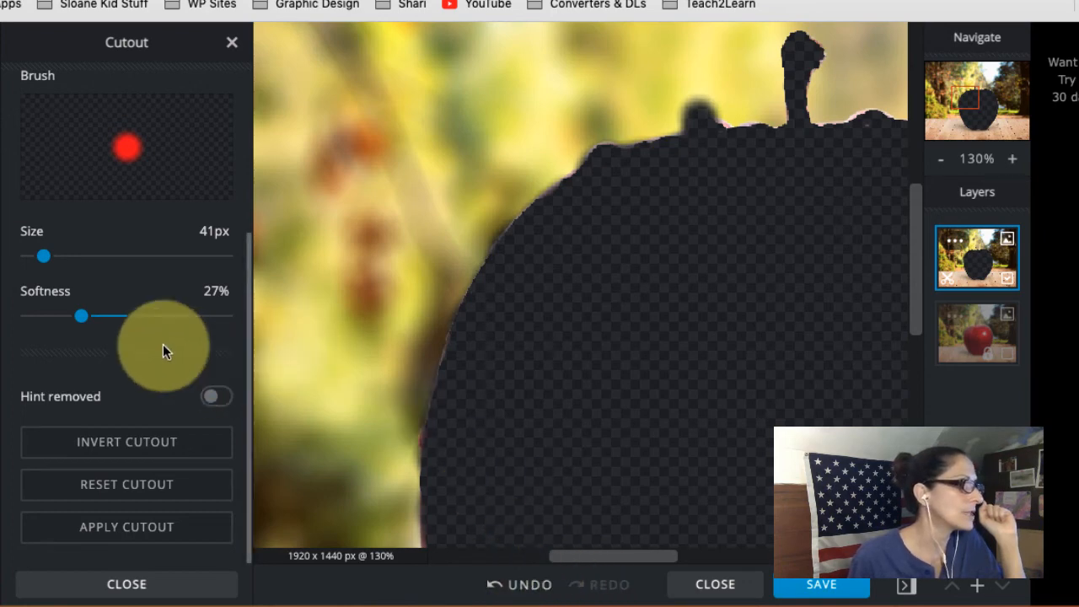
- Restore the background around the droplet left of the stem in Keep mode, and brush the top edge past the stem in Remove mode
{"action": "scroll", "coordinate": [120, 288], "scroll_direction": "up", "scroll_amount": 3}
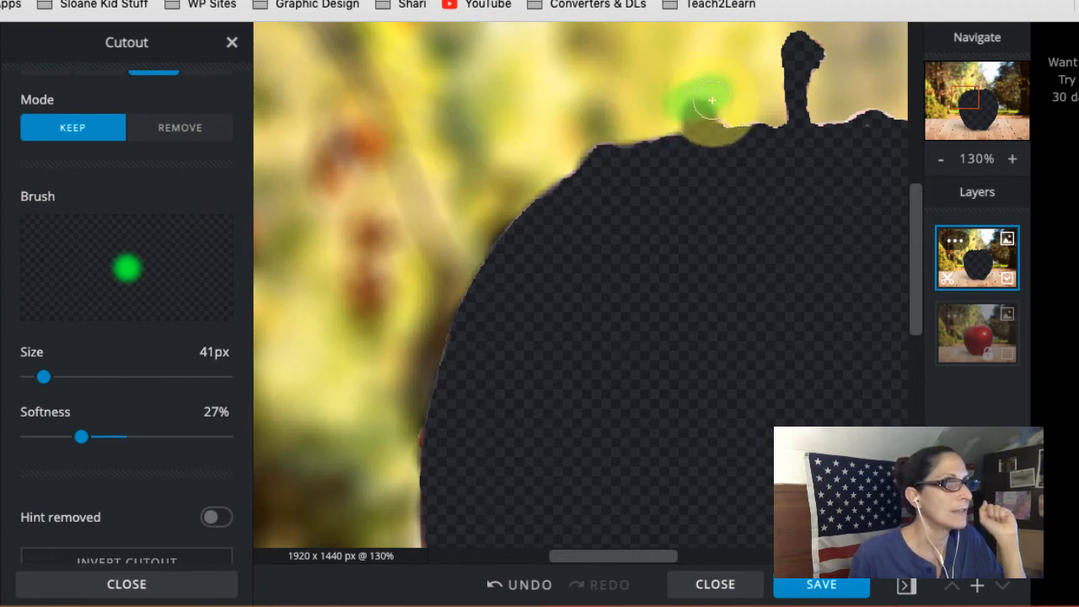
{"action": "left_click_drag", "start_coordinate": [698, 106], "coordinate": [705, 110]}
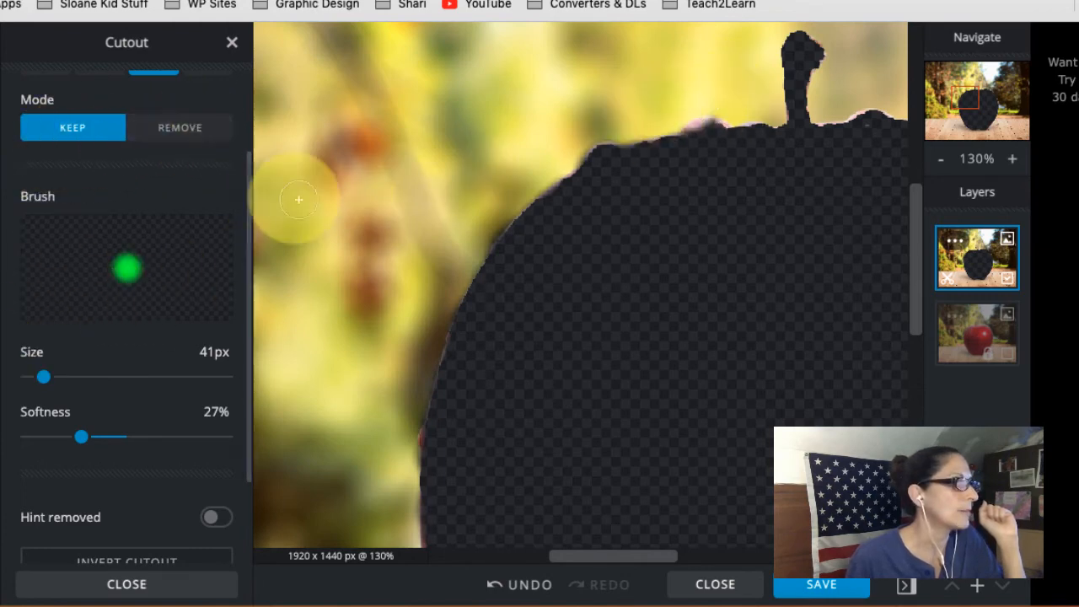
{"action": "left_click", "coordinate": [161, 127]}
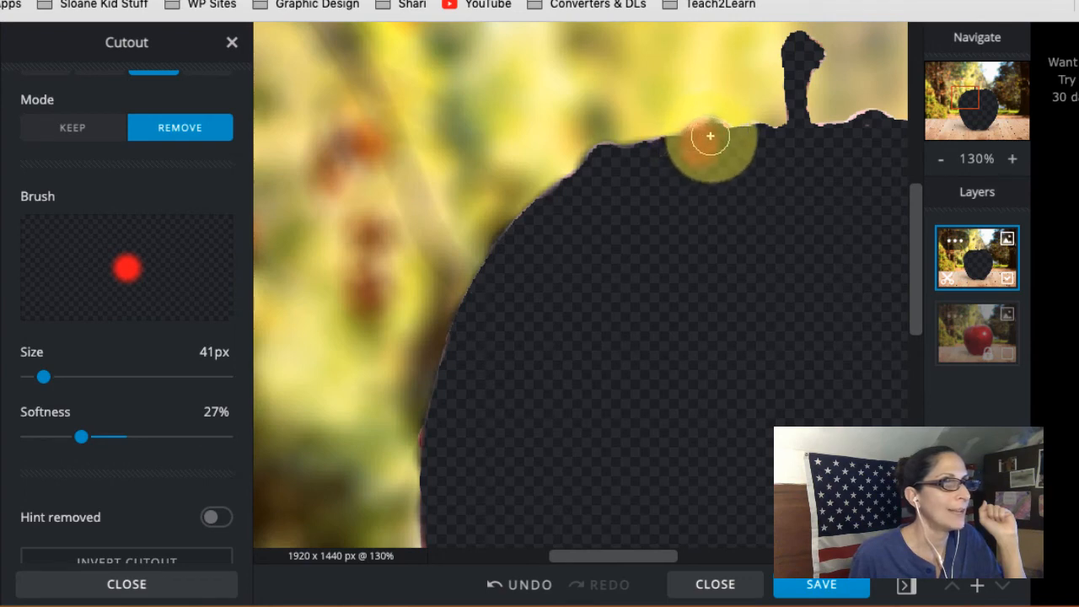
{"action": "mouse_move", "coordinate": [718, 141]}
{"action": "left_mouse_down"}
{"action": "mouse_move", "coordinate": [828, 143]}
{"action": "mouse_move", "coordinate": [818, 142]}
{"action": "mouse_move", "coordinate": [869, 127]}
{"action": "mouse_move", "coordinate": [851, 137]}
{"action": "left_mouse_up"}
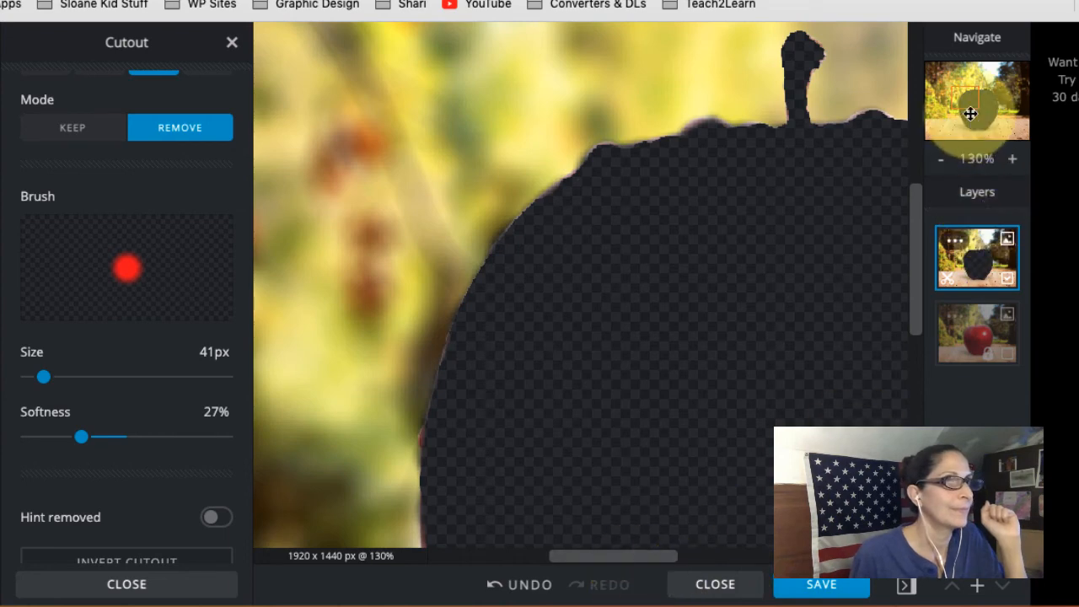
- Brush away the remaining fringe along the apple's upper-right and right edges with the soft cutout brush, inverting the cutout to check it
{"action": "left_click", "coordinate": [971, 103]}
{"action": "mouse_move", "coordinate": [320, 104]}
{"action": "left_mouse_down"}
{"action": "mouse_move", "coordinate": [611, 94]}
{"action": "mouse_move", "coordinate": [654, 114]}
{"action": "mouse_move", "coordinate": [761, 227]}
{"action": "mouse_move", "coordinate": [817, 368]}
{"action": "mouse_move", "coordinate": [826, 505]}
{"action": "left_mouse_up"}
{"action": "scroll", "coordinate": [125, 447], "scroll_direction": "down", "scroll_amount": 2}
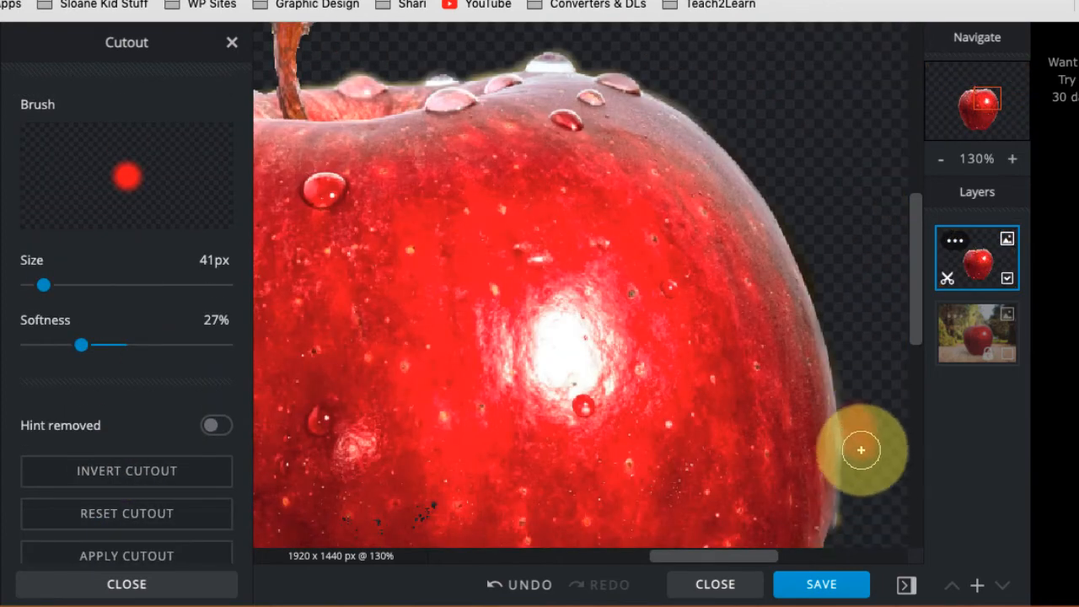
{"action": "left_click", "coordinate": [983, 107]}
{"action": "mouse_move", "coordinate": [774, 354]}
{"action": "left_mouse_down"}
{"action": "mouse_move", "coordinate": [717, 413]}
{"action": "mouse_move", "coordinate": [573, 440]}
{"action": "left_mouse_up"}
{"action": "mouse_move", "coordinate": [693, 160]}
{"action": "left_mouse_down"}
{"action": "mouse_move", "coordinate": [798, 199]}
{"action": "mouse_move", "coordinate": [590, 531]}
{"action": "left_mouse_up"}
- Clean the red remnants off the apple's bottom edge with the soft brush in Remove mode
{"action": "scroll", "coordinate": [107, 258], "scroll_direction": "up", "scroll_amount": 5}
{"action": "left_click", "coordinate": [107, 257]}
{"action": "left_click_drag", "start_coordinate": [981, 117], "coordinate": [979, 129]}
{"action": "left_click", "coordinate": [179, 248]}
{"action": "left_click_drag", "start_coordinate": [633, 320], "coordinate": [653, 342]}
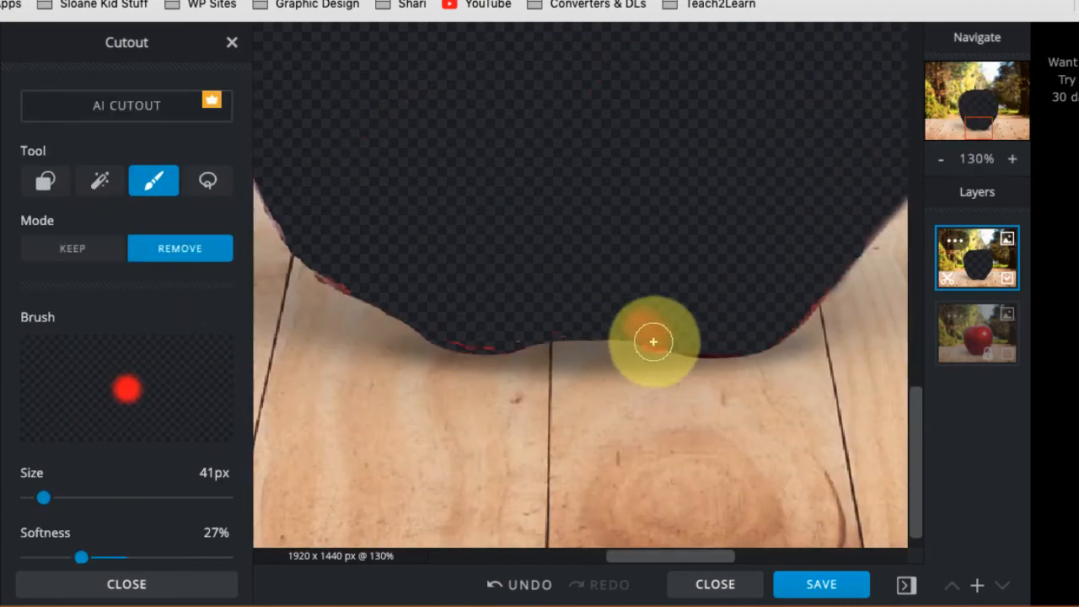
{"action": "mouse_move", "coordinate": [831, 265]}
{"action": "left_mouse_down"}
{"action": "mouse_move", "coordinate": [754, 338]}
{"action": "mouse_move", "coordinate": [578, 328]}
{"action": "mouse_move", "coordinate": [455, 337]}
{"action": "left_mouse_up"}
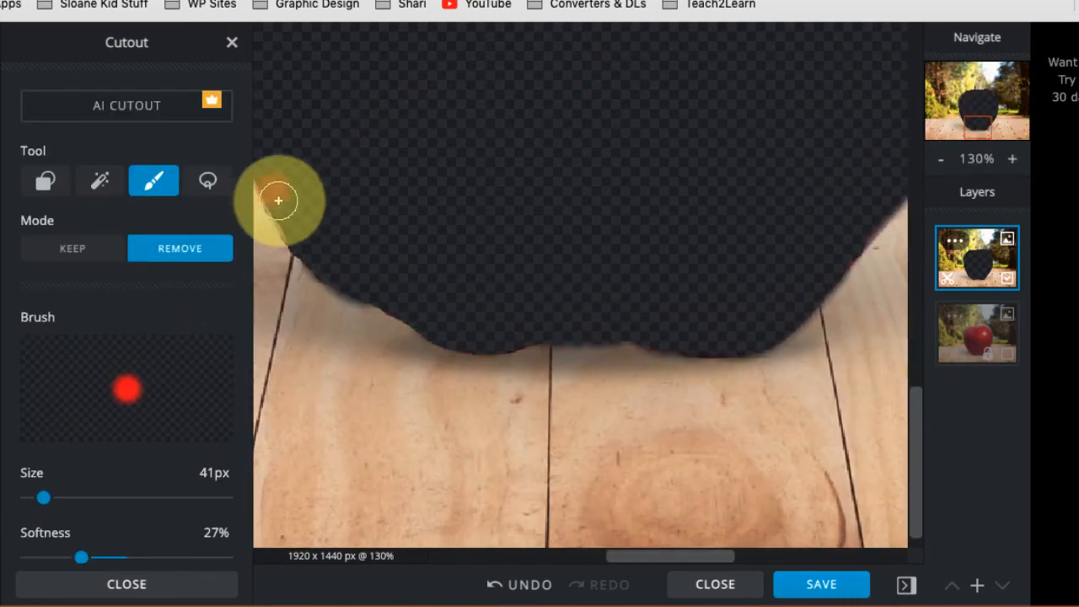
- Trim the background fringe along the isolated apple's lower-left edge with the 41 px brush, switching between Keep and Remove modes
{"action": "scroll", "coordinate": [506, 152], "scroll_direction": "up", "scroll_amount": 5}
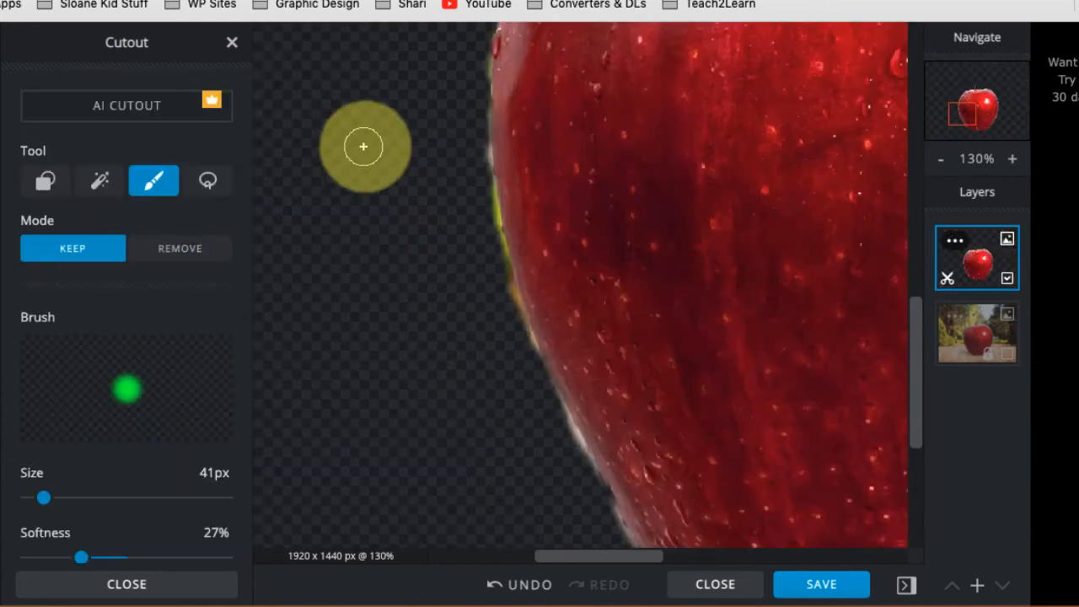
{"action": "left_click", "coordinate": [197, 248]}
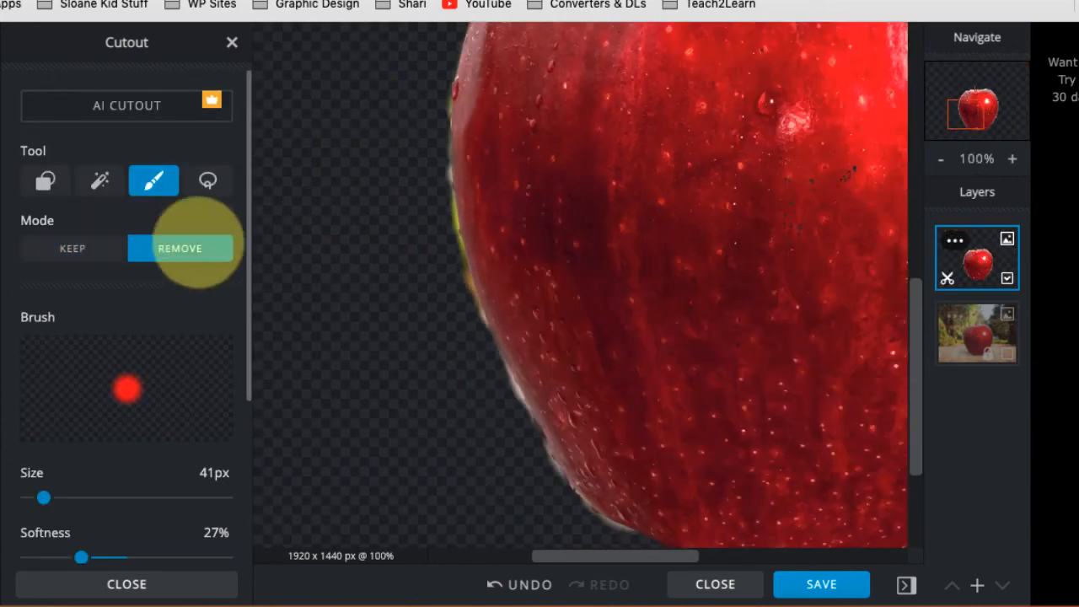
{"action": "left_click", "coordinate": [77, 248]}
{"action": "left_click", "coordinate": [180, 248]}
{"action": "mouse_move", "coordinate": [511, 400]}
{"action": "left_mouse_down"}
{"action": "mouse_move", "coordinate": [546, 473]}
{"action": "mouse_move", "coordinate": [601, 529]}
{"action": "left_mouse_up"}
{"action": "left_click", "coordinate": [73, 248]}
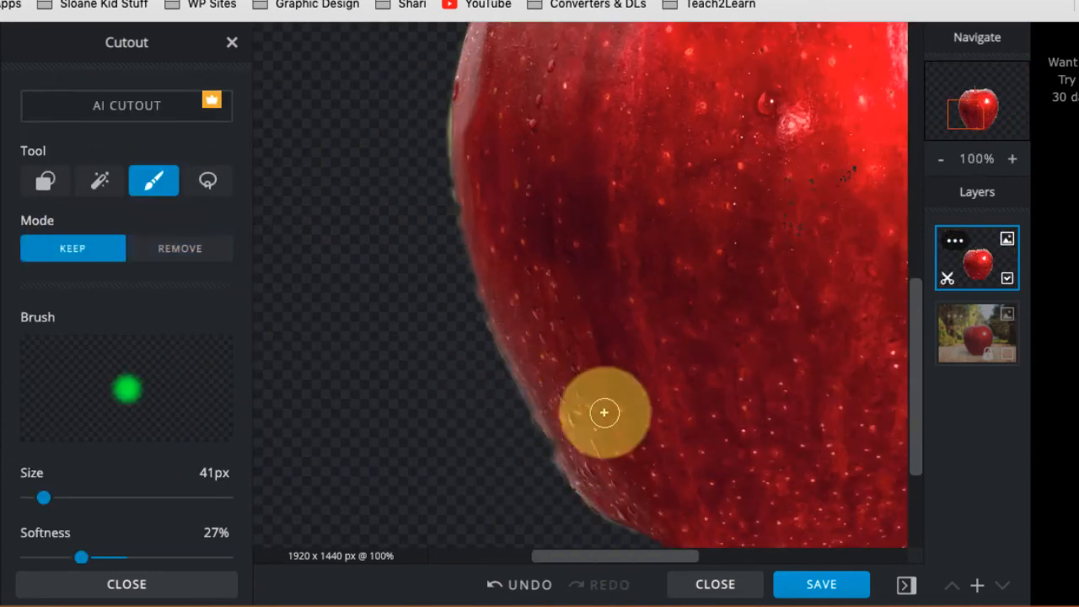
{"action": "left_click", "coordinate": [940, 169]}
{"action": "left_click", "coordinate": [172, 251]}
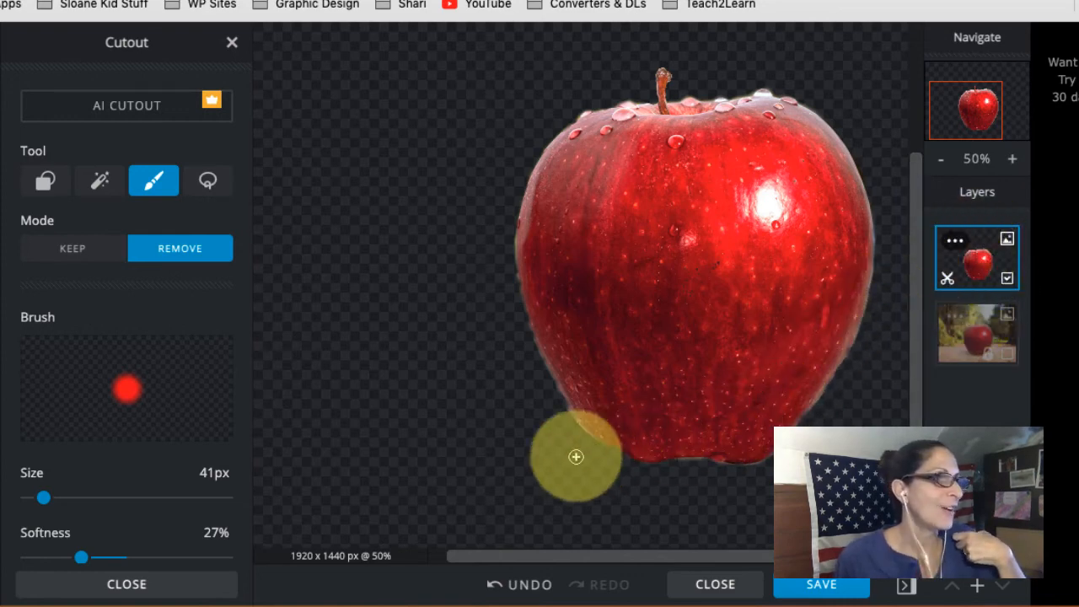
- Apply the cutout to the apple layer and make the Background layer visible
{"action": "scroll", "coordinate": [141, 443], "scroll_direction": "down", "scroll_amount": 3}
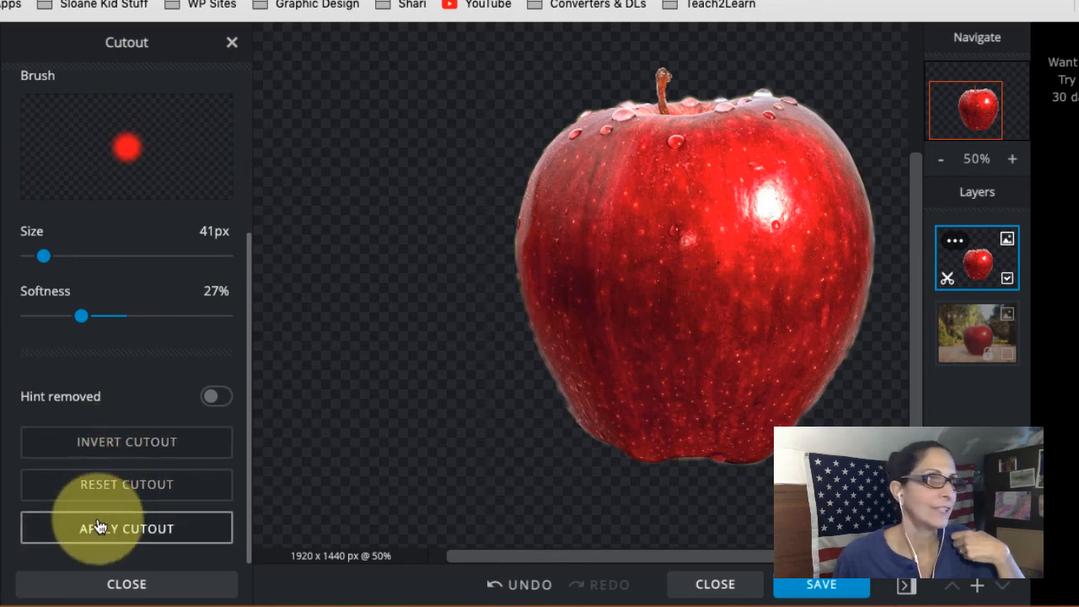
{"action": "left_click", "coordinate": [97, 527]}
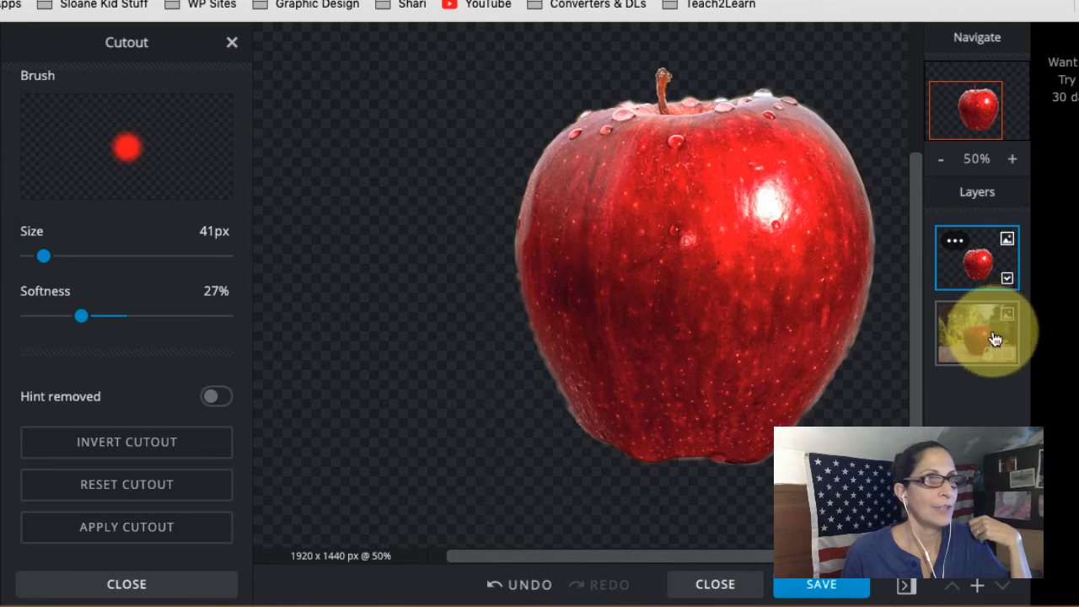
{"action": "left_click", "coordinate": [1012, 362]}
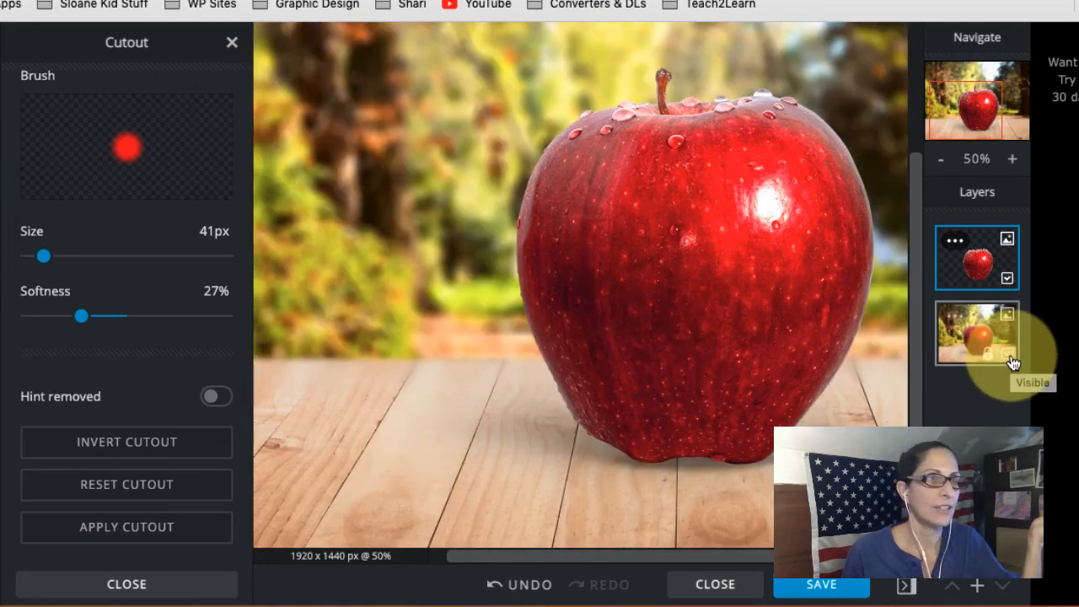
- Duplicate the Background layer, and hide both the original Background and the cutout apple layer
{"action": "left_click", "coordinate": [977, 324]}
{"action": "left_click", "coordinate": [978, 323]}
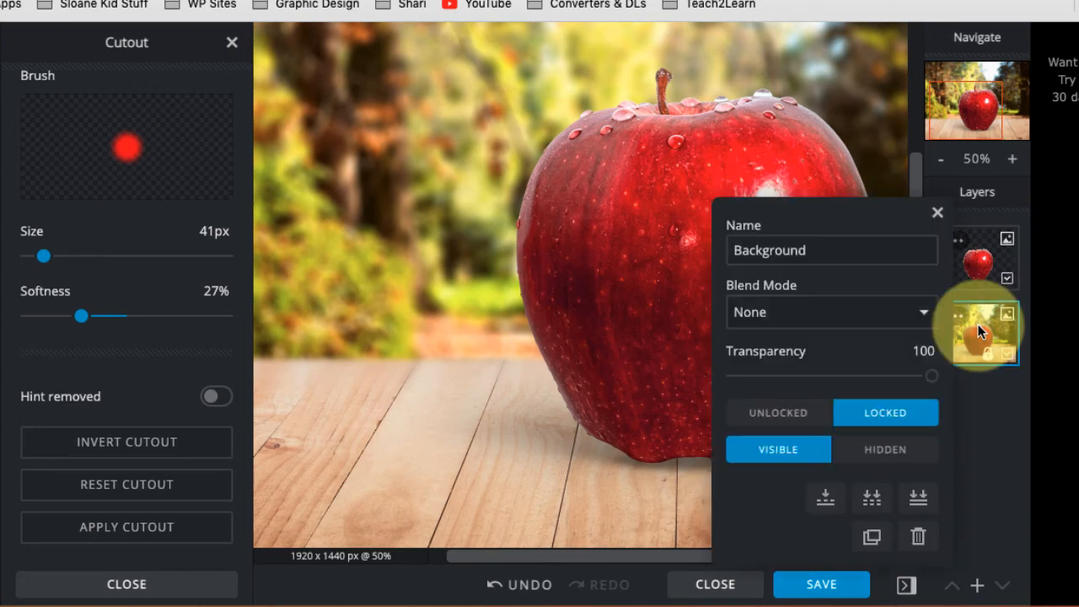
{"action": "left_click", "coordinate": [872, 536]}
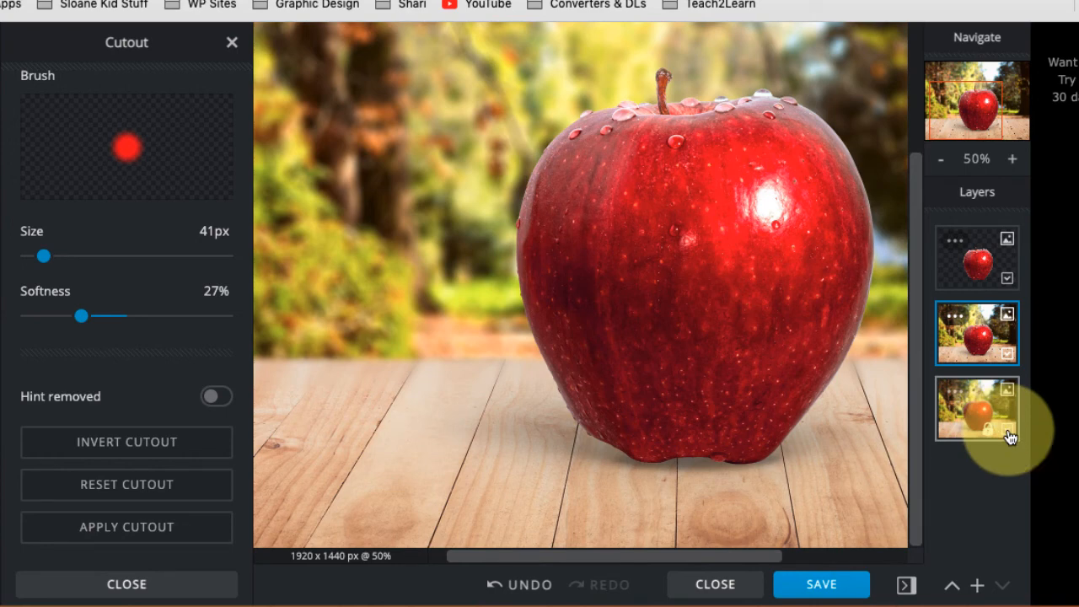
{"action": "left_click", "coordinate": [1008, 433]}
{"action": "left_click", "coordinate": [1008, 433]}
{"action": "left_click", "coordinate": [1007, 284]}
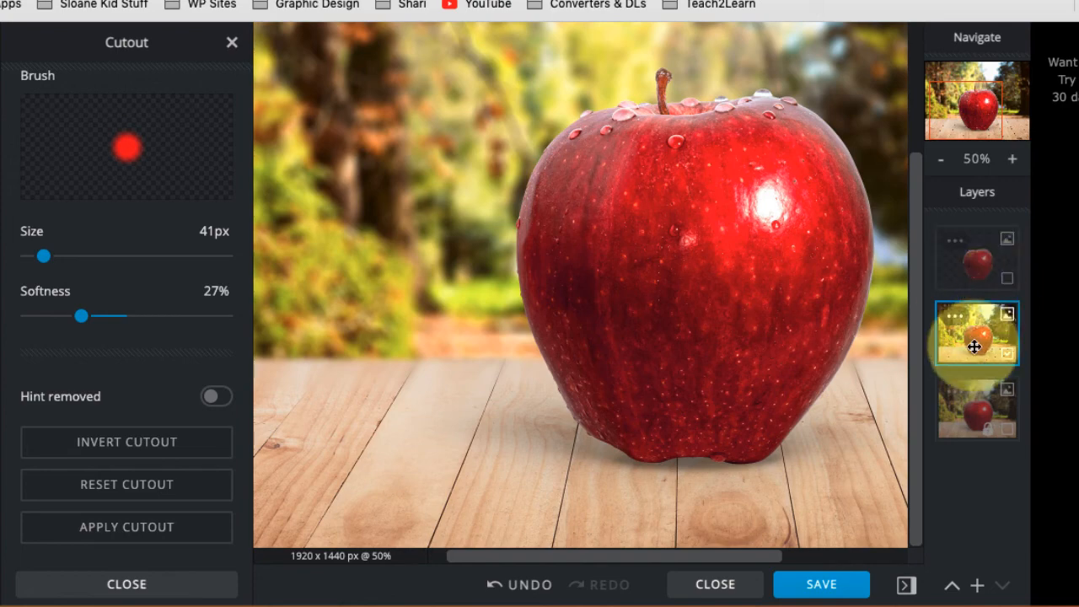
- Desaturate the duplicated background layer by setting its Saturation adjustment to -100
{"action": "left_click", "coordinate": [942, 160]}
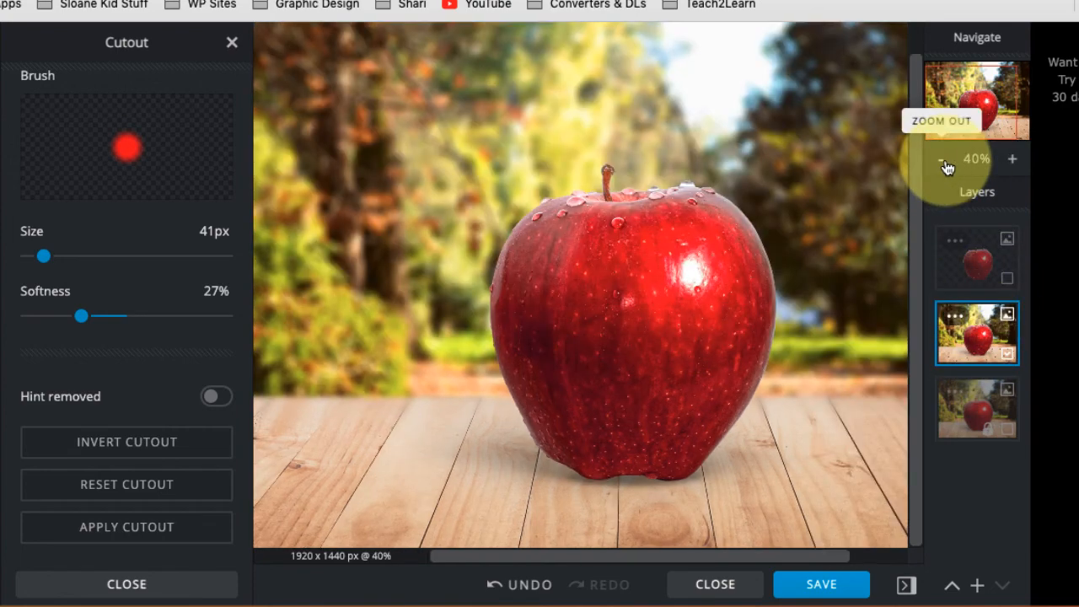
{"action": "left_click", "coordinate": [942, 160]}
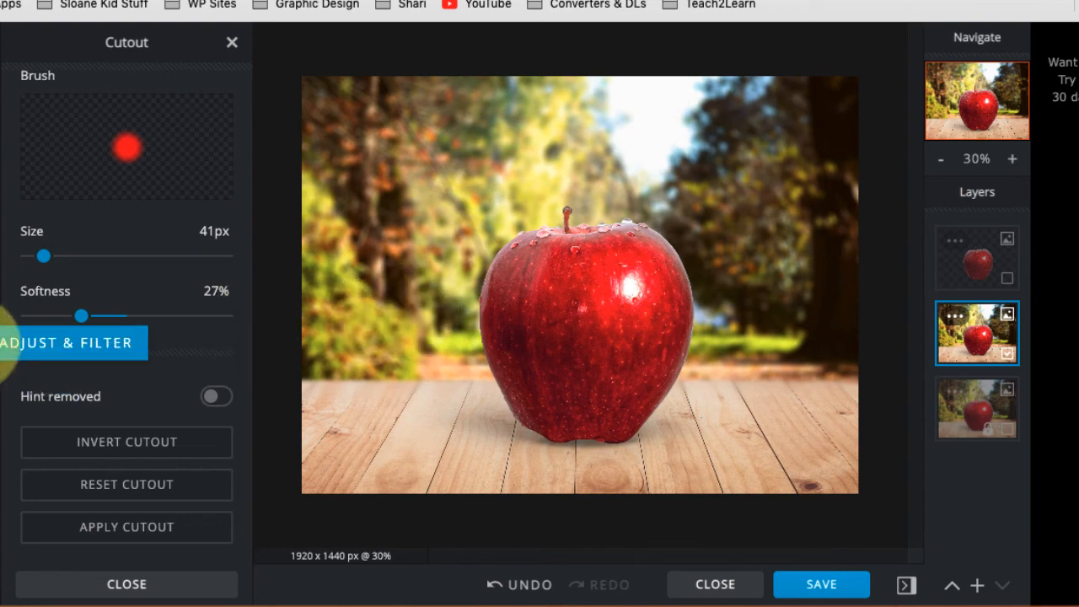
{"action": "left_click", "coordinate": [7, 343]}
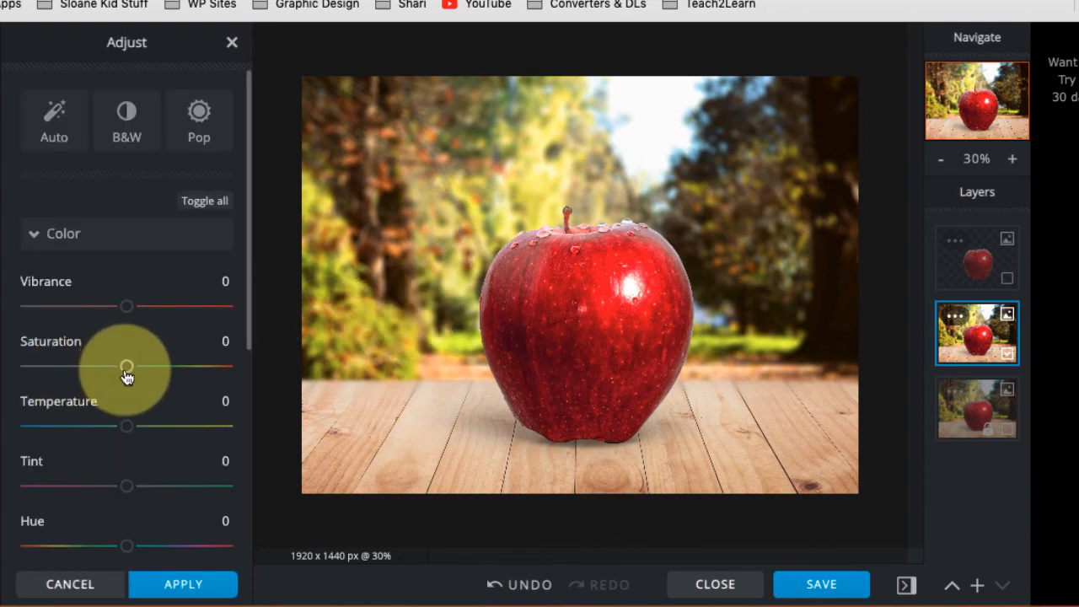
{"action": "left_click_drag", "start_coordinate": [126, 366], "coordinate": [11, 372]}
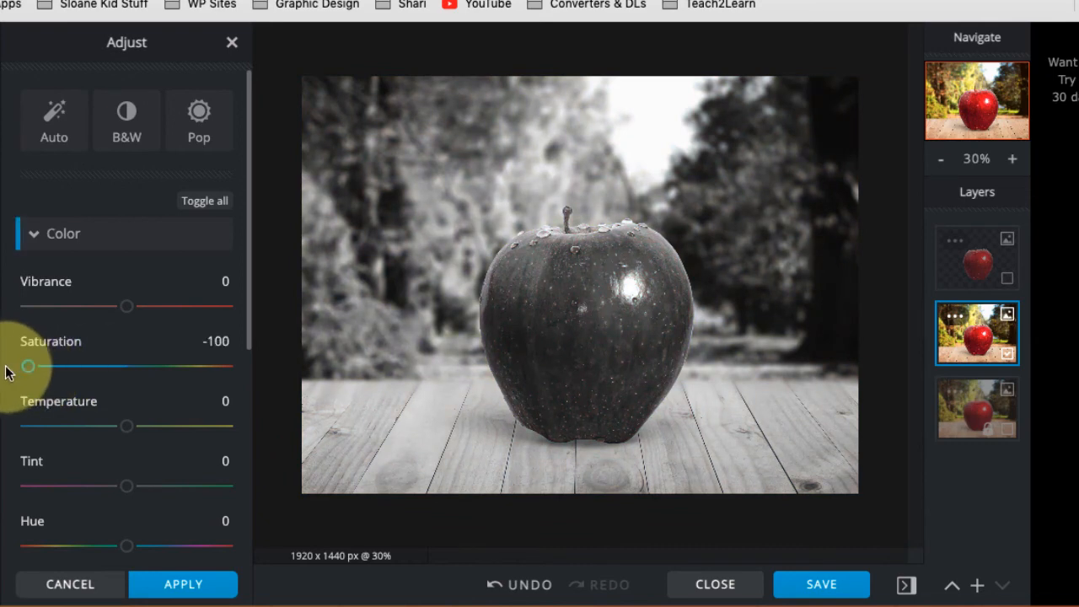
- Warm the black-and-white background copy by setting Tint to 1 and Temperature to 20
{"action": "mouse_move", "coordinate": [126, 485]}
{"action": "left_mouse_down"}
{"action": "mouse_move", "coordinate": [174, 500]}
{"action": "mouse_move", "coordinate": [228, 487]}
{"action": "mouse_move", "coordinate": [79, 492]}
{"action": "mouse_move", "coordinate": [129, 489]}
{"action": "left_mouse_up"}
{"action": "mouse_move", "coordinate": [123, 455]}
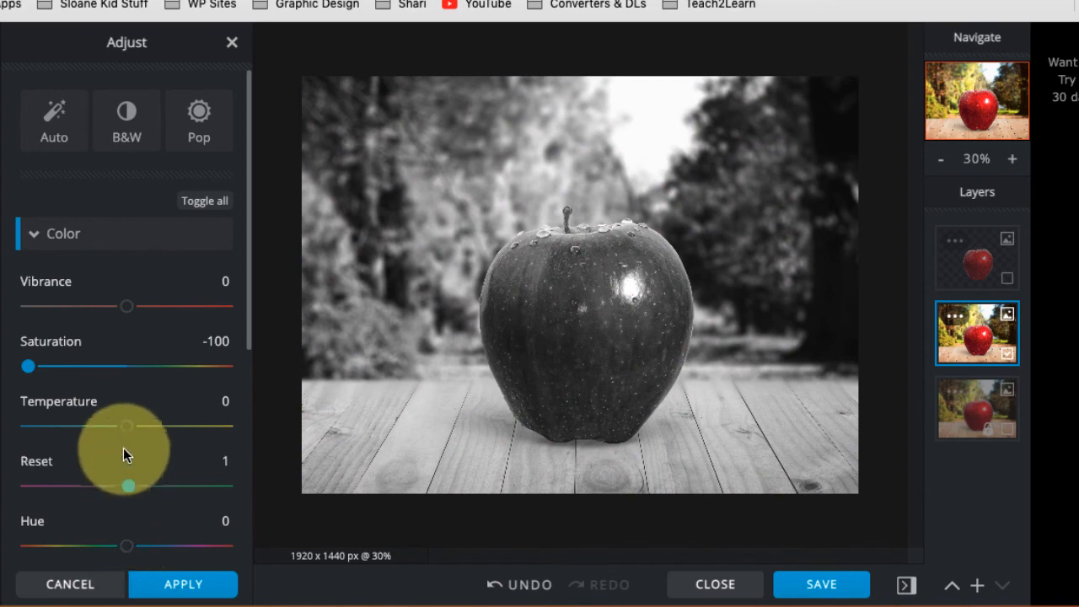
{"action": "left_click_drag", "start_coordinate": [134, 436], "coordinate": [187, 436]}
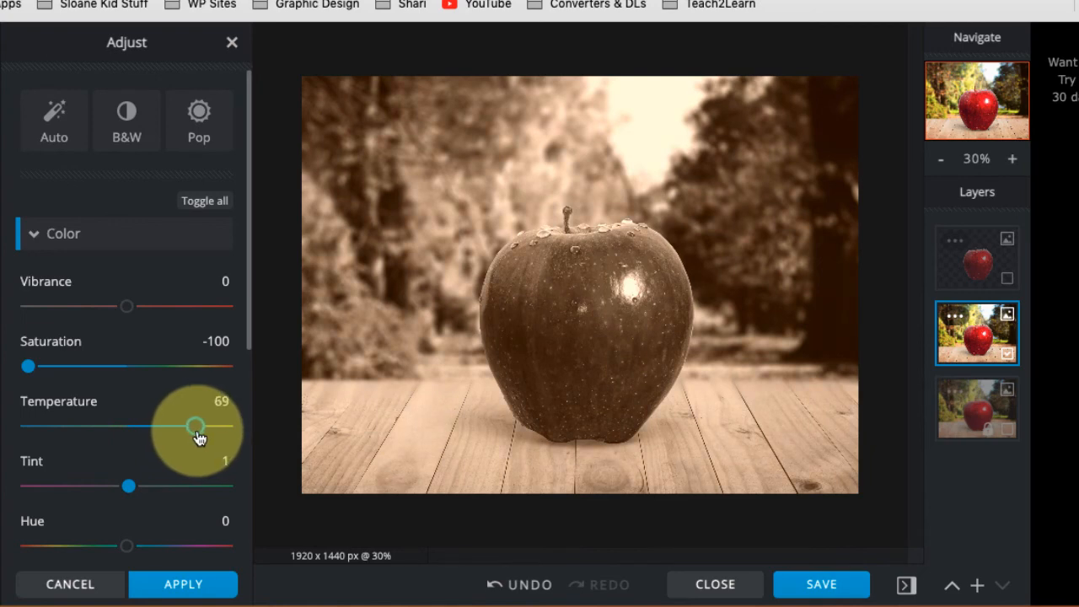
{"action": "left_click_drag", "start_coordinate": [198, 437], "coordinate": [148, 427]}
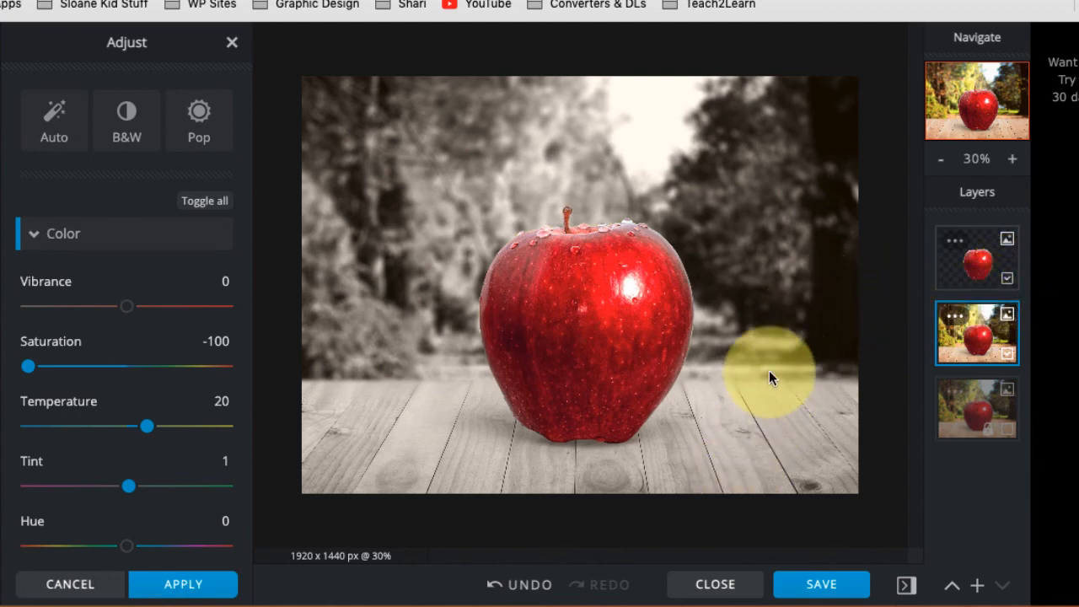
- Recolor the cutout apple layer purple by setting its Hue to -66
{"action": "left_click", "coordinate": [948, 267]}
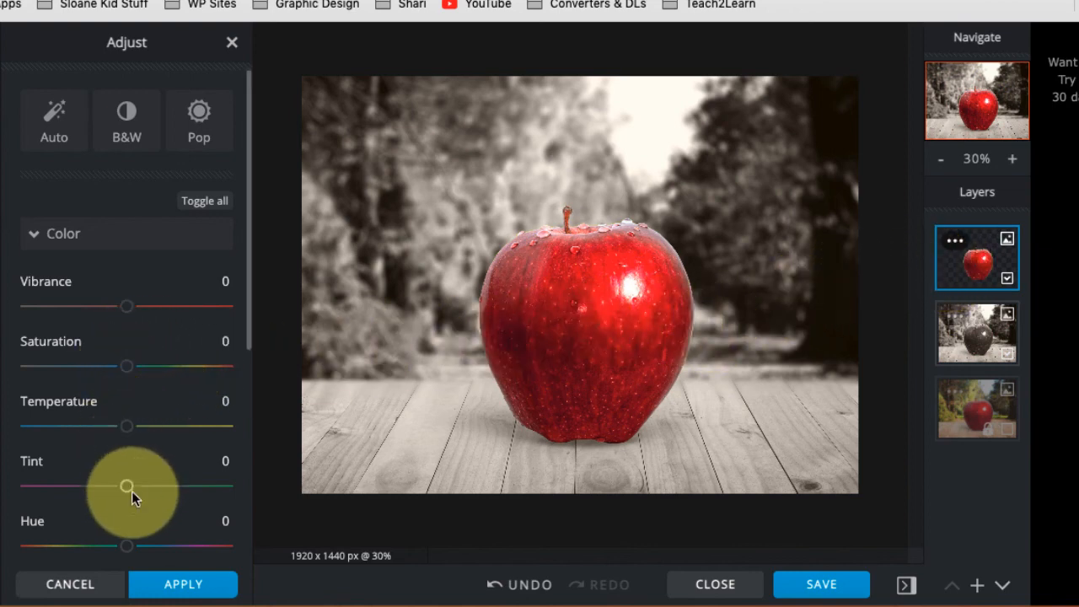
{"action": "left_click_drag", "start_coordinate": [131, 552], "coordinate": [86, 547]}
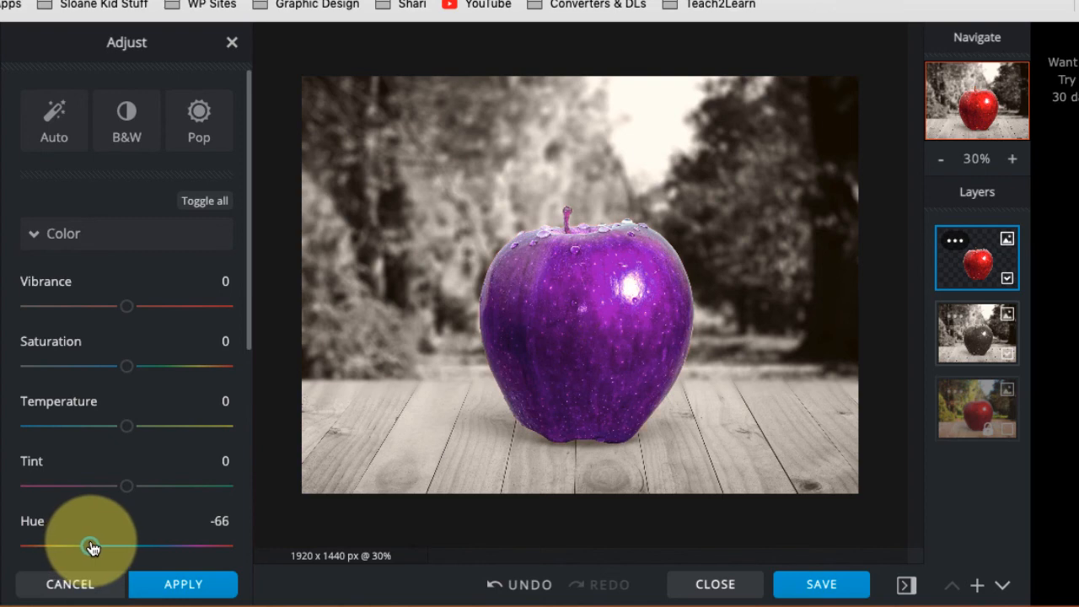
{"action": "left_click_drag", "start_coordinate": [93, 547], "coordinate": [93, 548]}
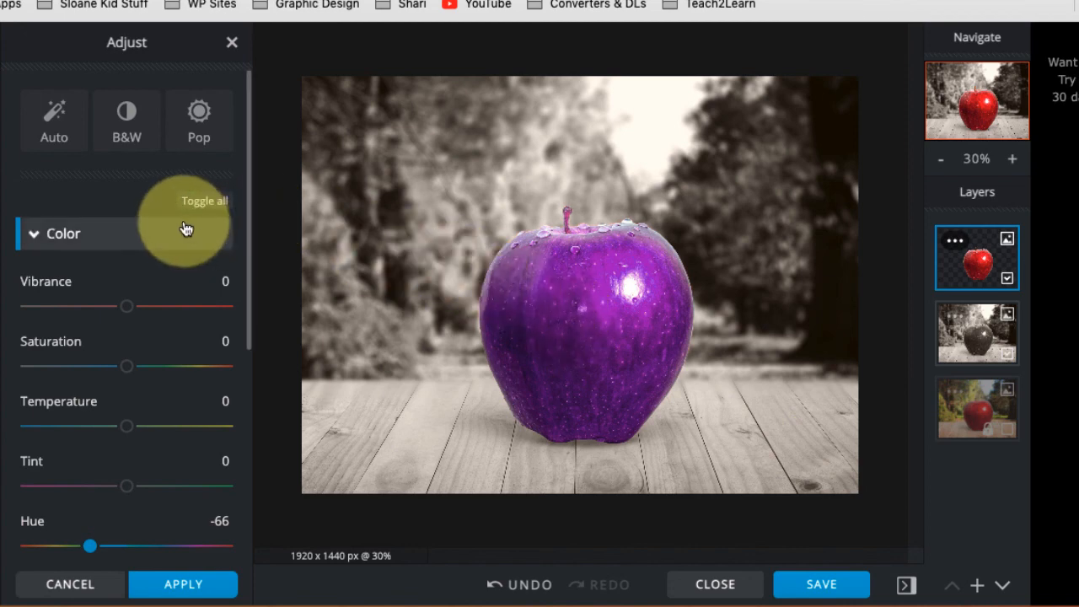
- Save and download the image as a JPG at low quality, 30%, keeping the 1920 × 1440 size
{"action": "left_click", "coordinate": [822, 585]}
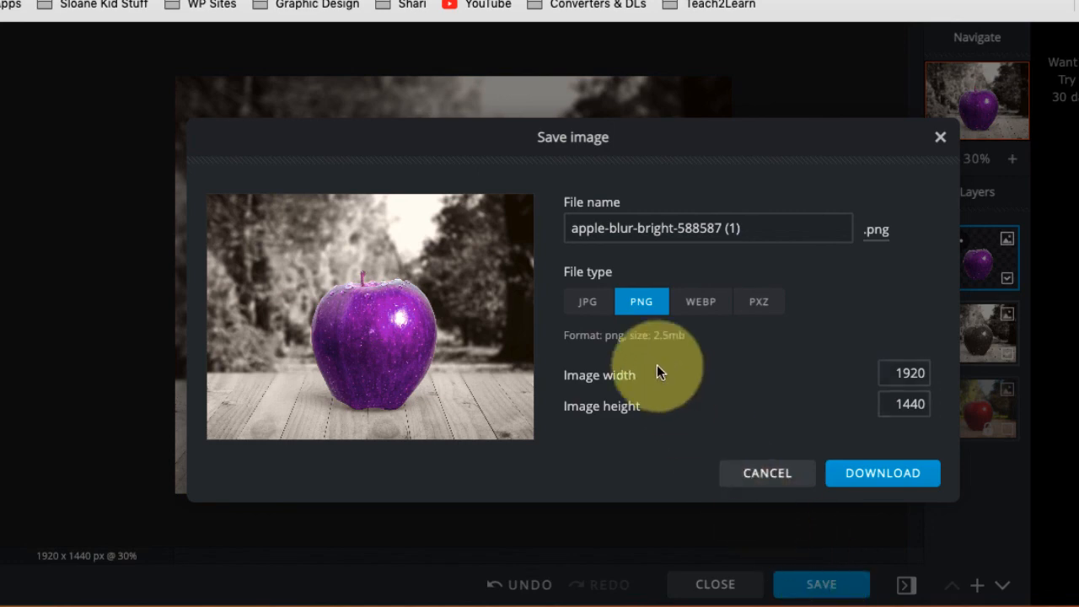
{"action": "left_click", "coordinate": [580, 311]}
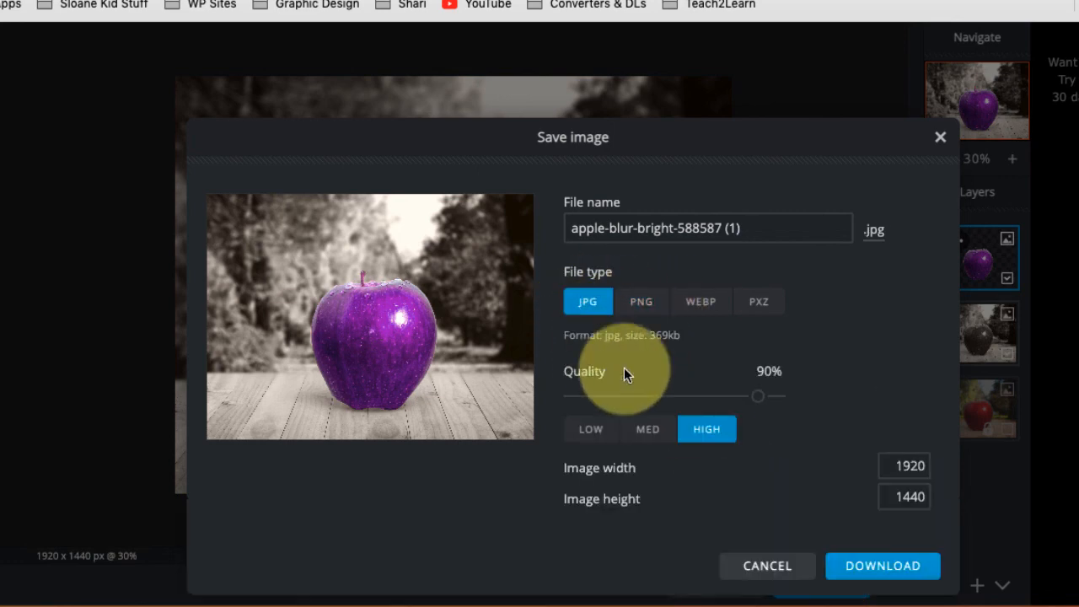
{"action": "left_click_drag", "start_coordinate": [756, 406], "coordinate": [628, 395]}
{"action": "left_click", "coordinate": [593, 429]}
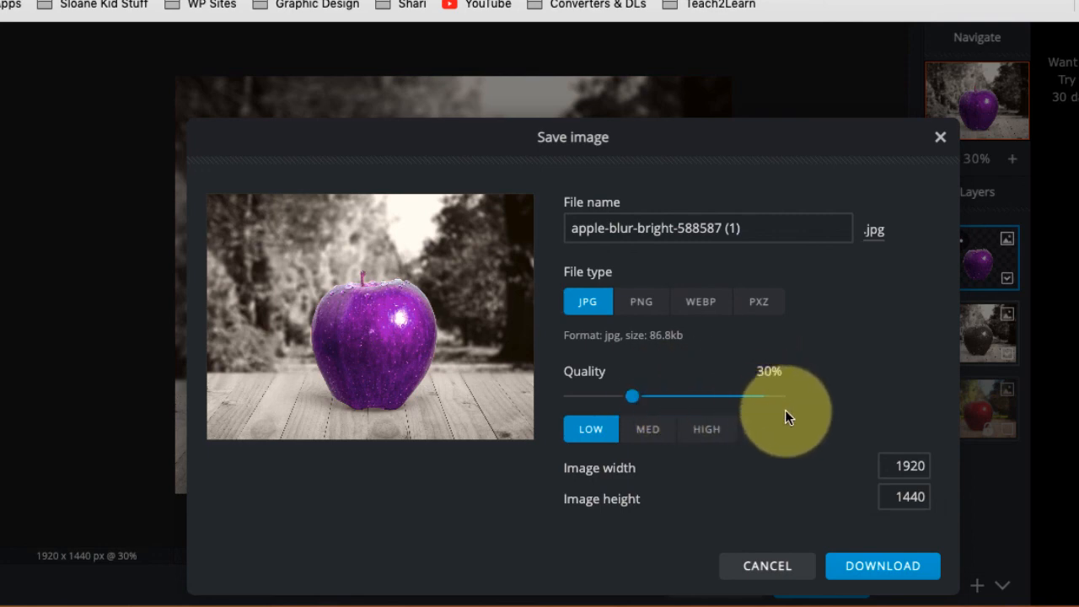
{"action": "left_click", "coordinate": [876, 580]}
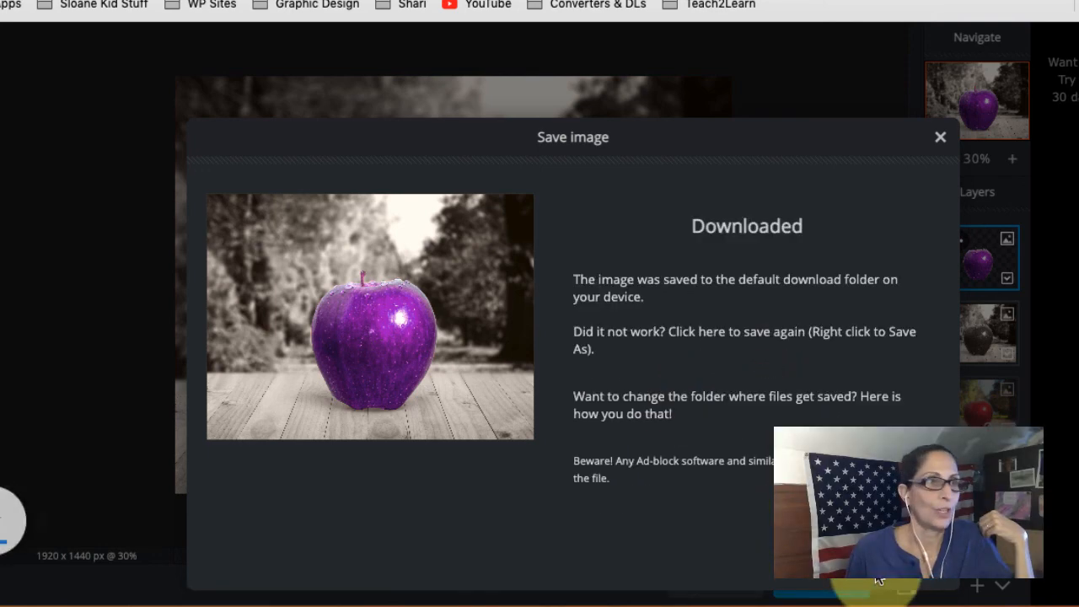